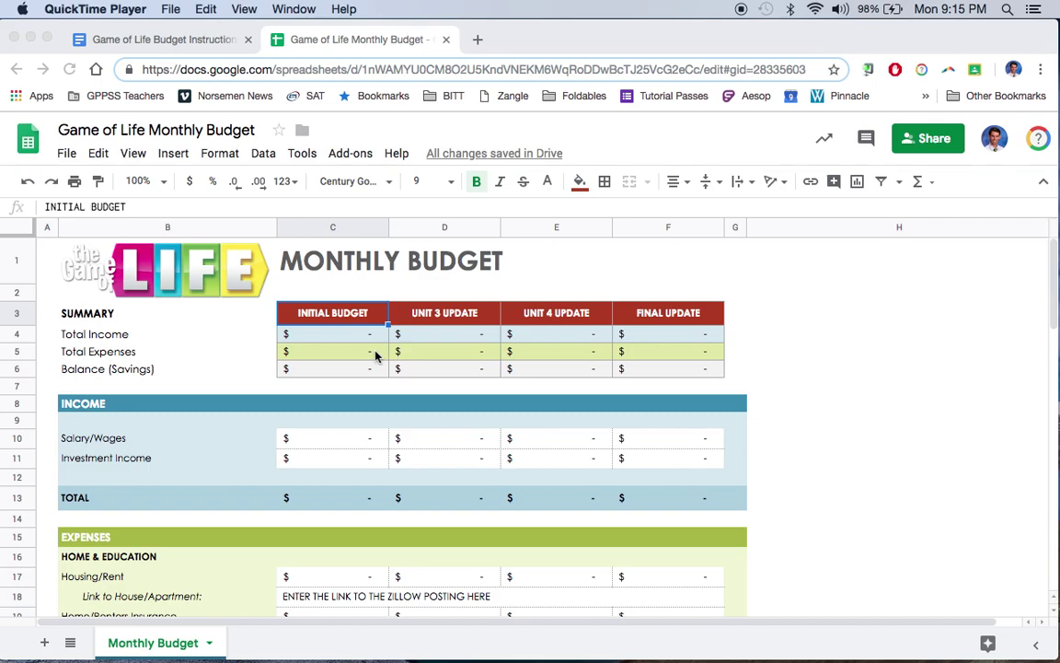
Calculate the monthly salary by dividing the annual salary by 12 in the calculator.
left_click(353, 446)
left_click(353, 445)
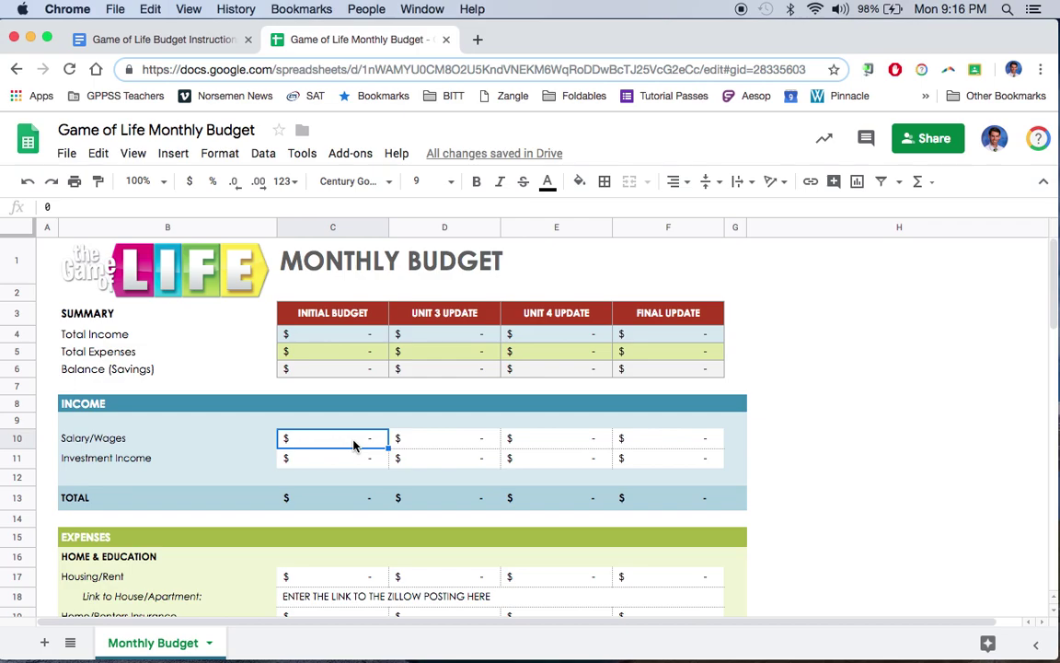
key("F12")
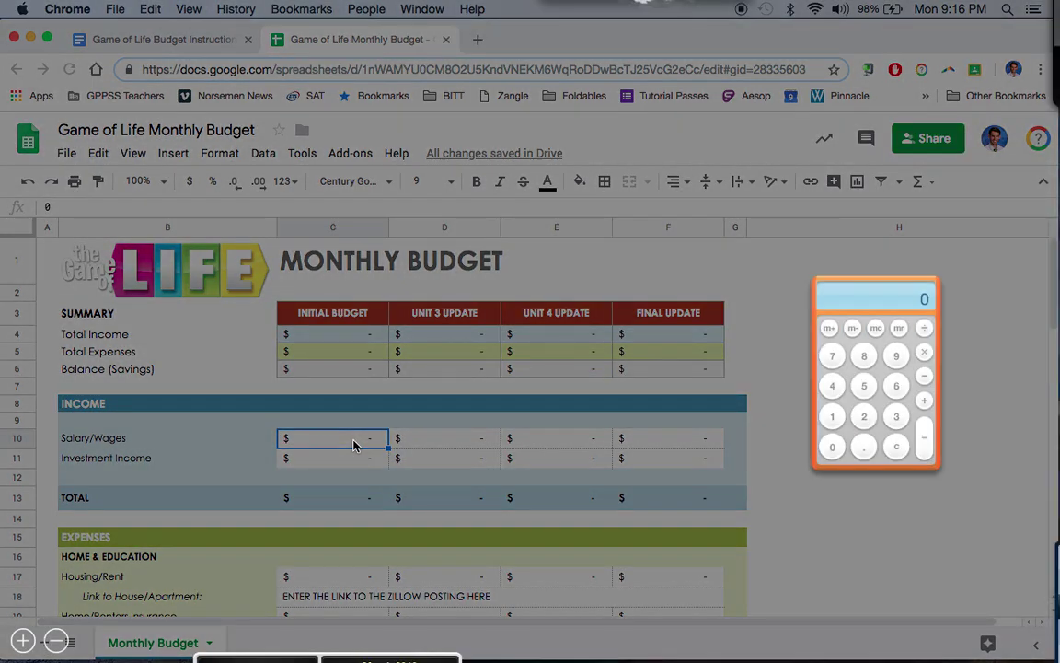
type("40000")
key("BackSpace")
key("BackSpace")
key("BackSpace")
key("BackSpace")
key("BackSpace")
type("6000")
type("/12")
key("Return")
Enter 3000 as the Salary/Wages income in the Initial Budget column.
left_click(332, 447)
type("3000")
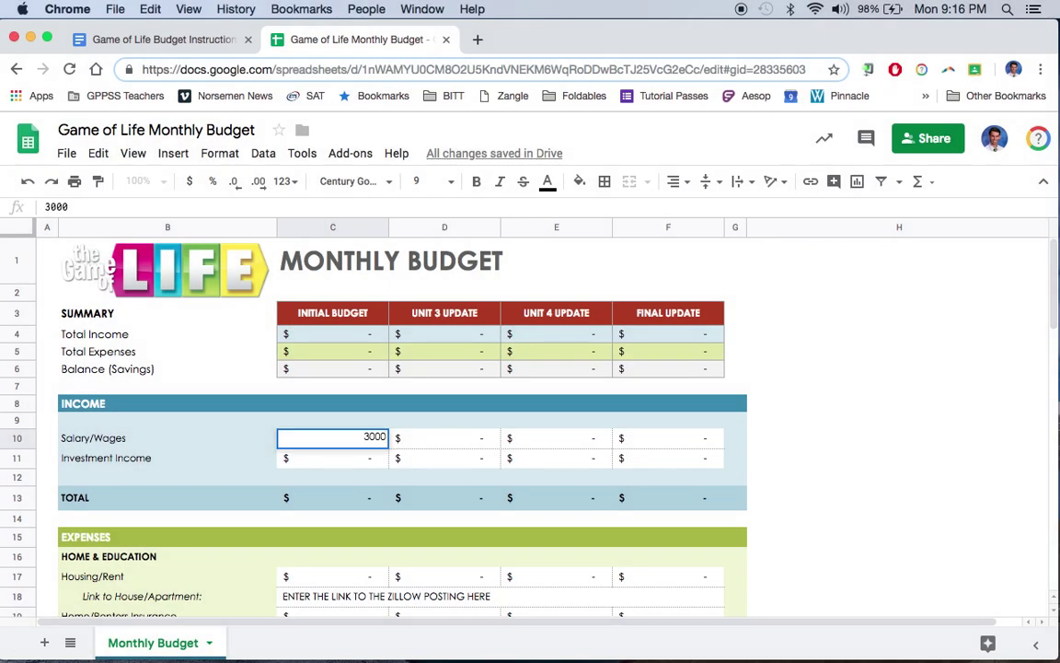
key("Return")
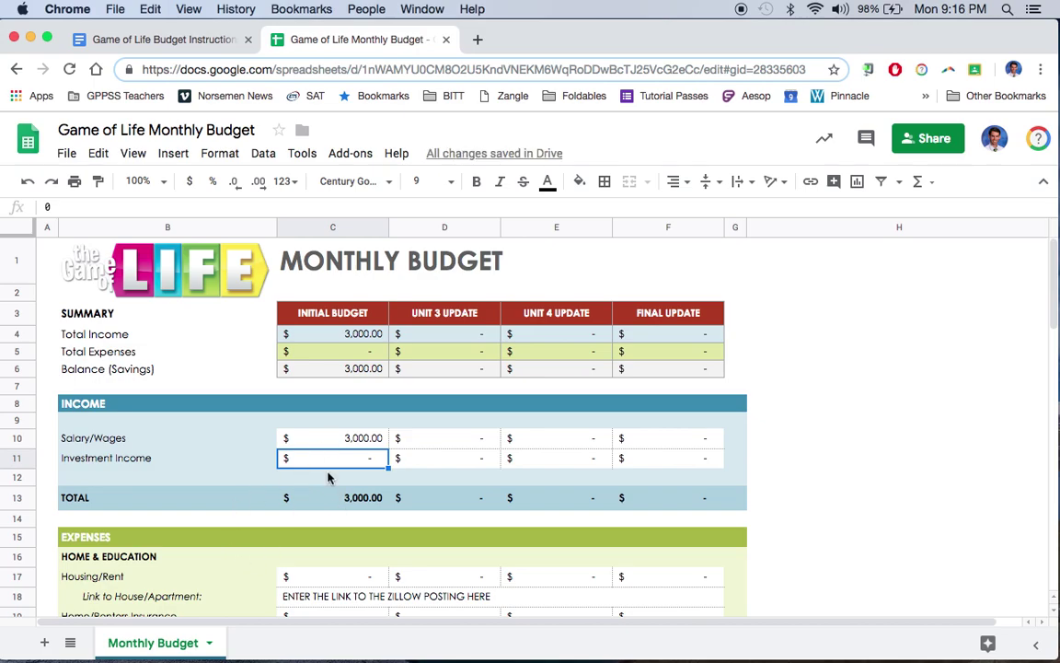
Examine the Game of Life Budget Instructions for the income part and the Home & Education expenses.
scroll(328, 477, "down", 5)
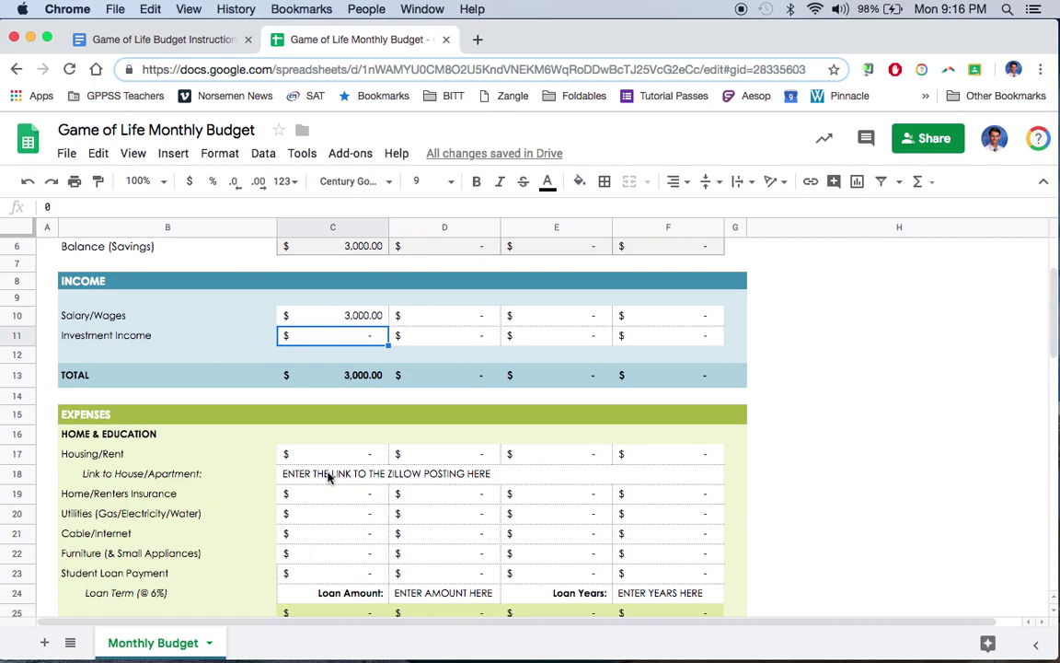
left_click(192, 42)
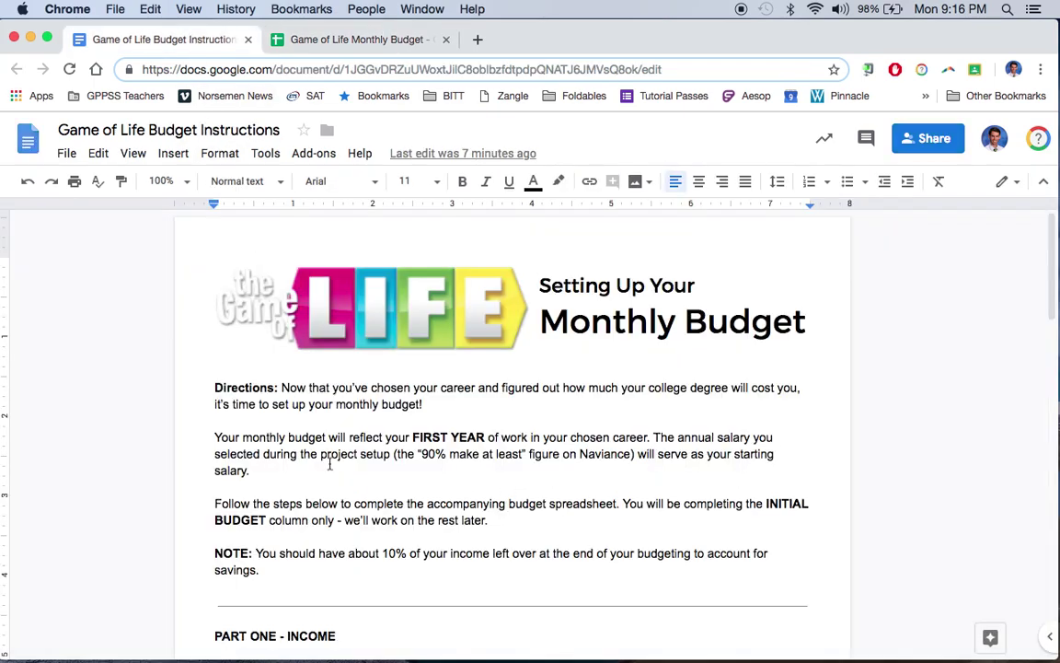
scroll(328, 464, "down", 5)
scroll(329, 463, "down", 4)
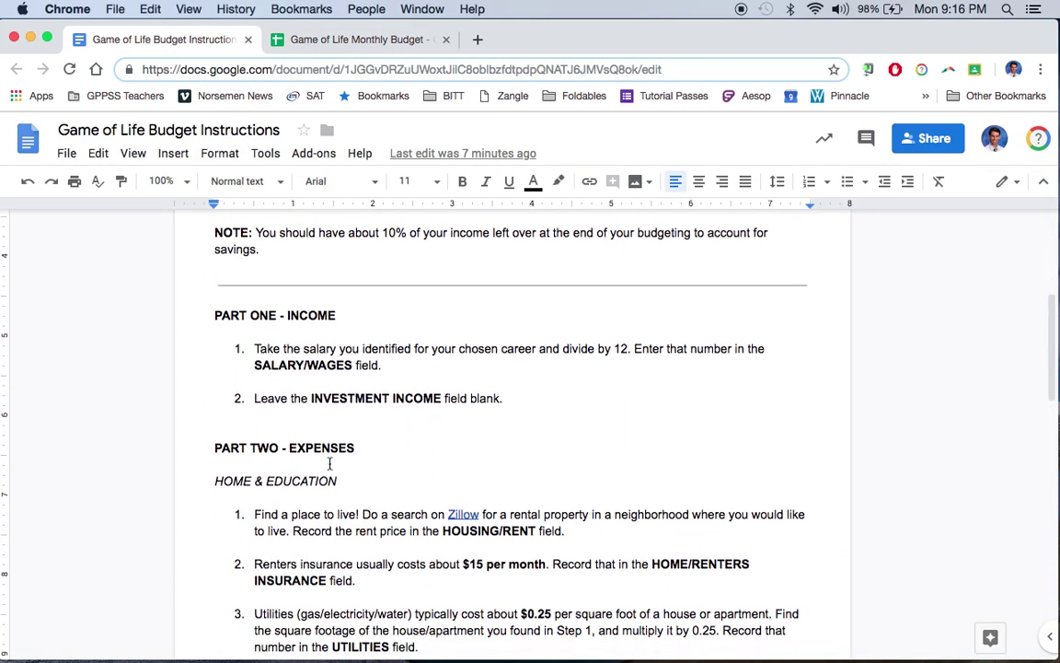
scroll(446, 353, "down", 2)
scroll(448, 354, "down", 2)
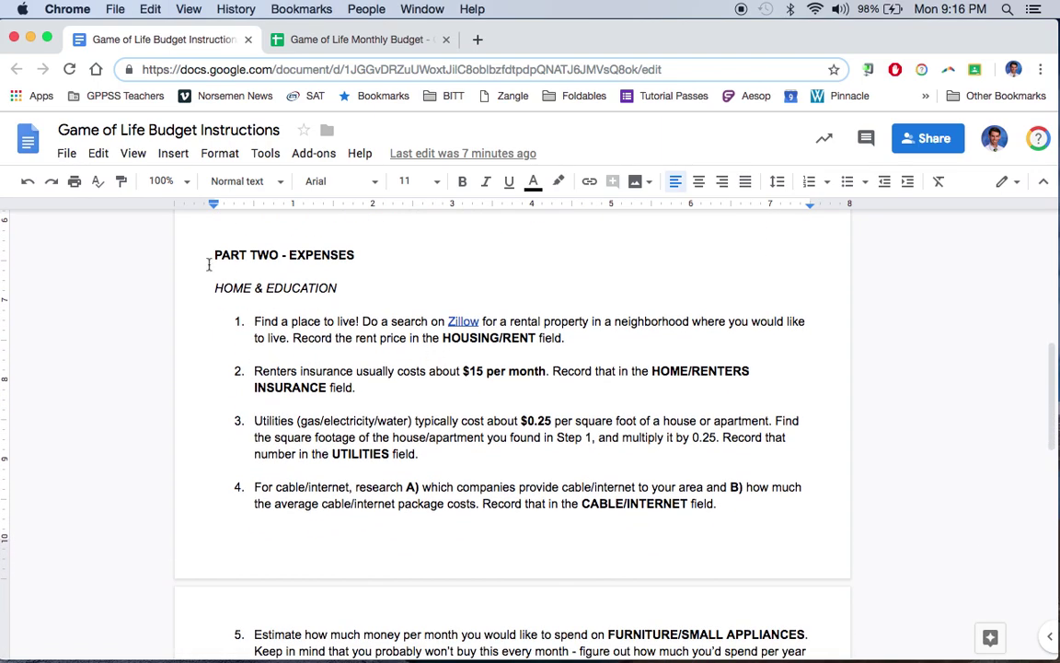
scroll(358, 320, "down", 1)
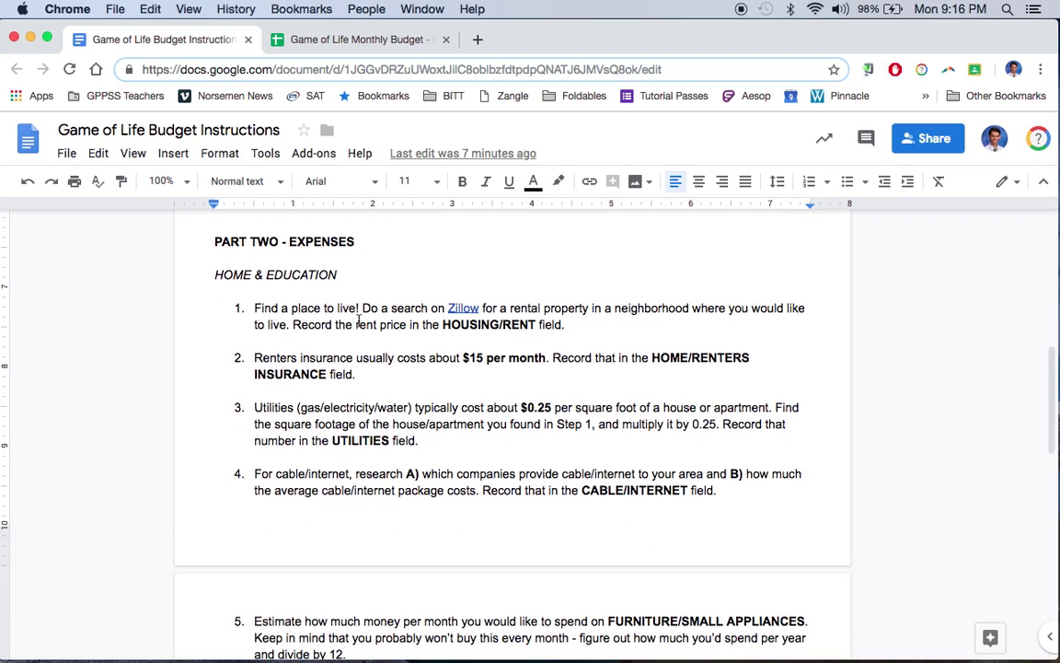
scroll(358, 320, "down", 1)
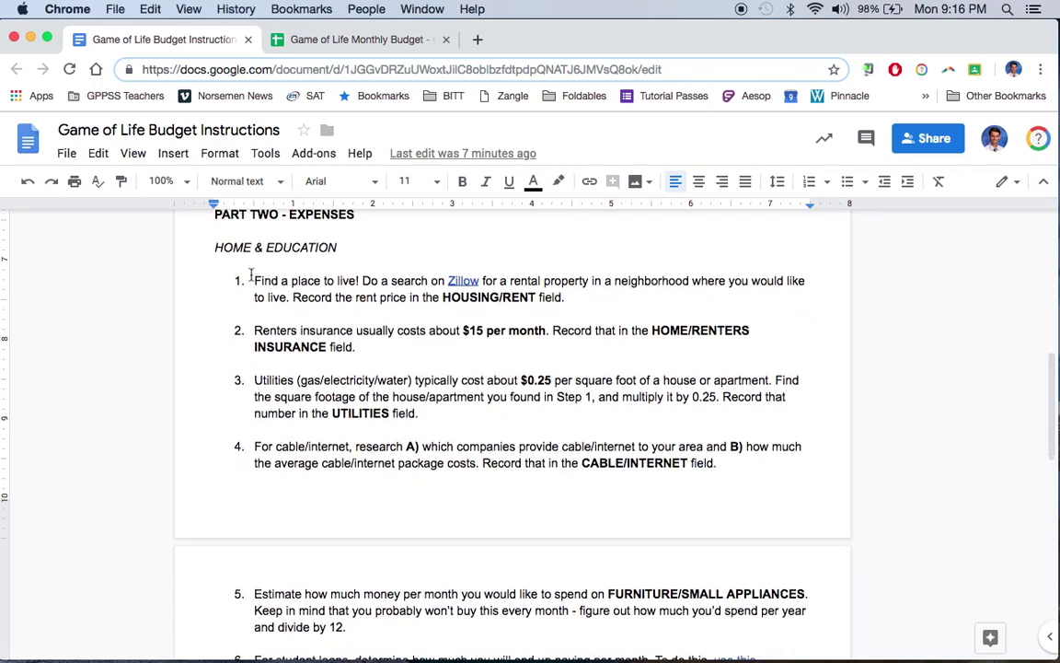
left_click_drag(255, 280, 592, 301)
left_click(591, 301)
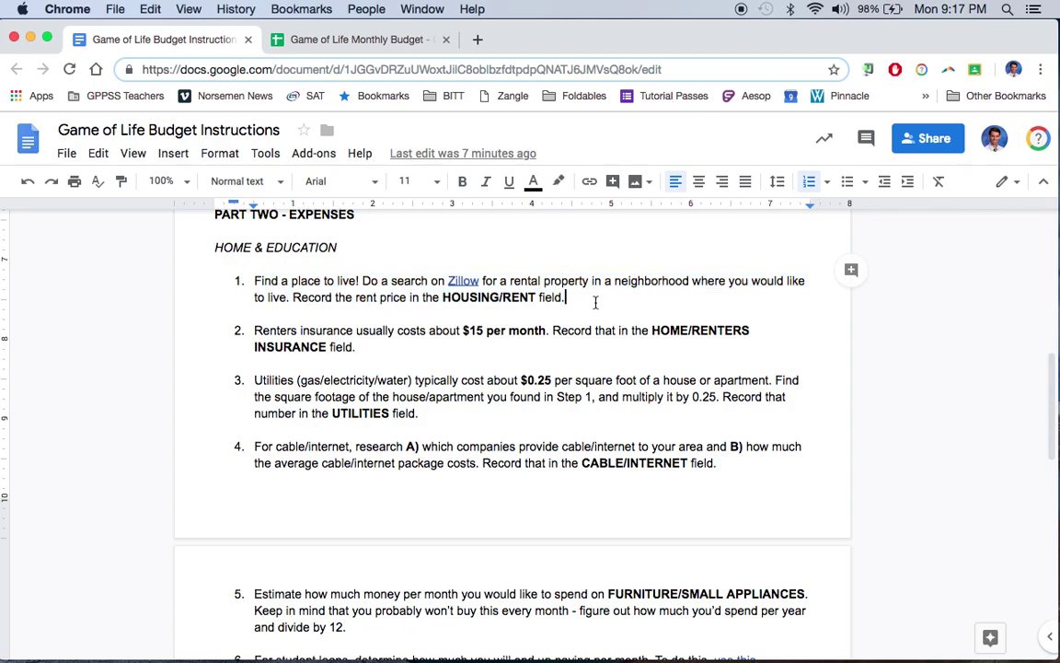
Open Zillow from the link in the instructions and search for rentals in ZIP code 48236.
left_click(460, 280)
left_click(497, 311)
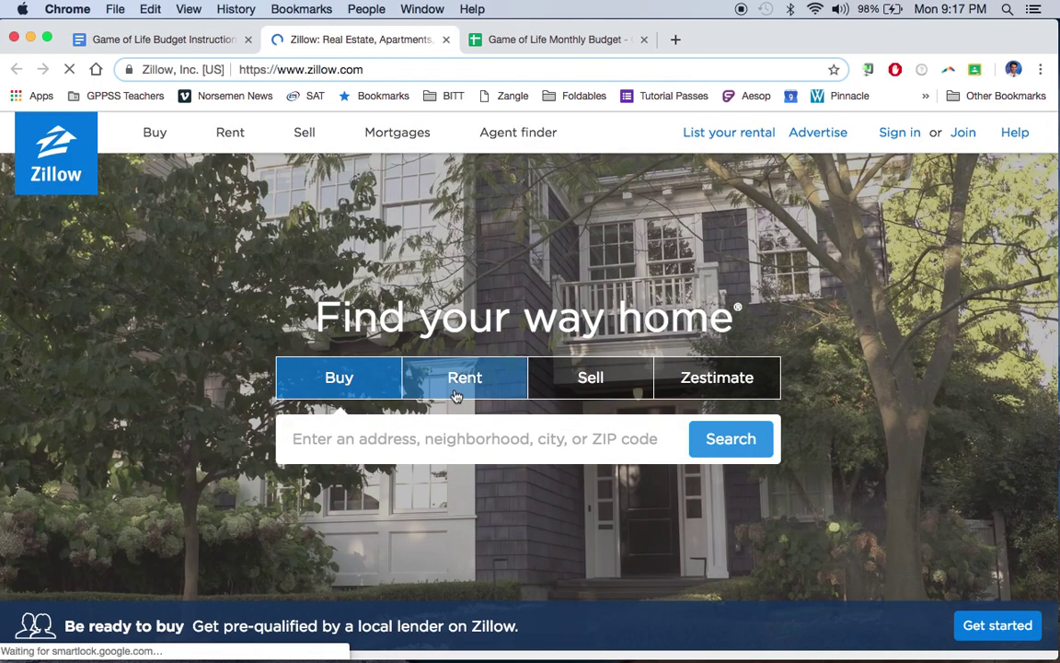
left_click(456, 394)
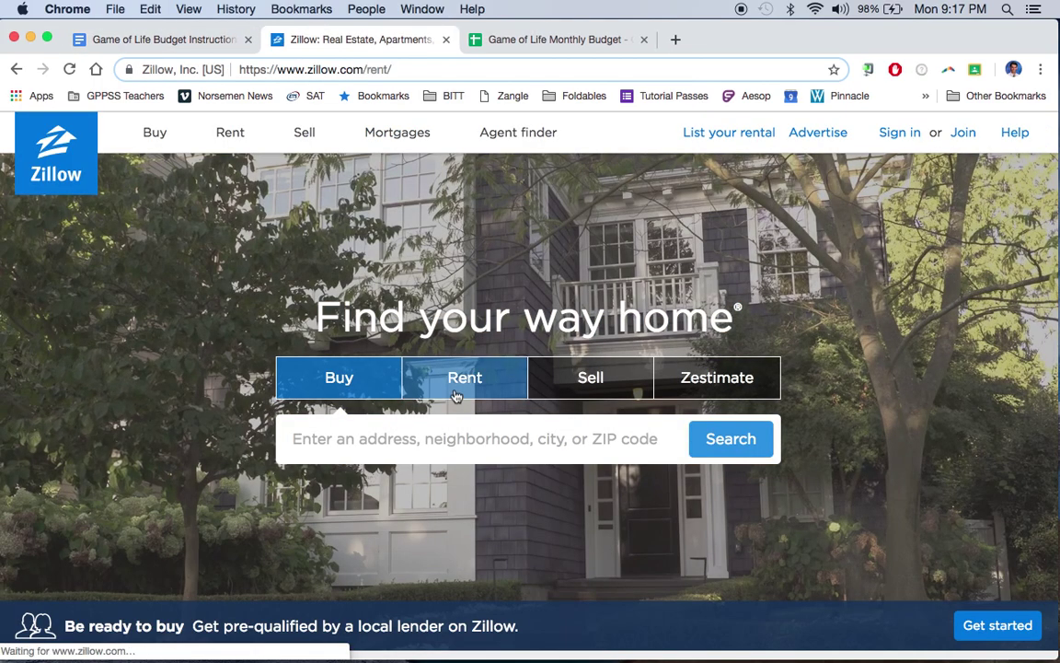
type("48236")
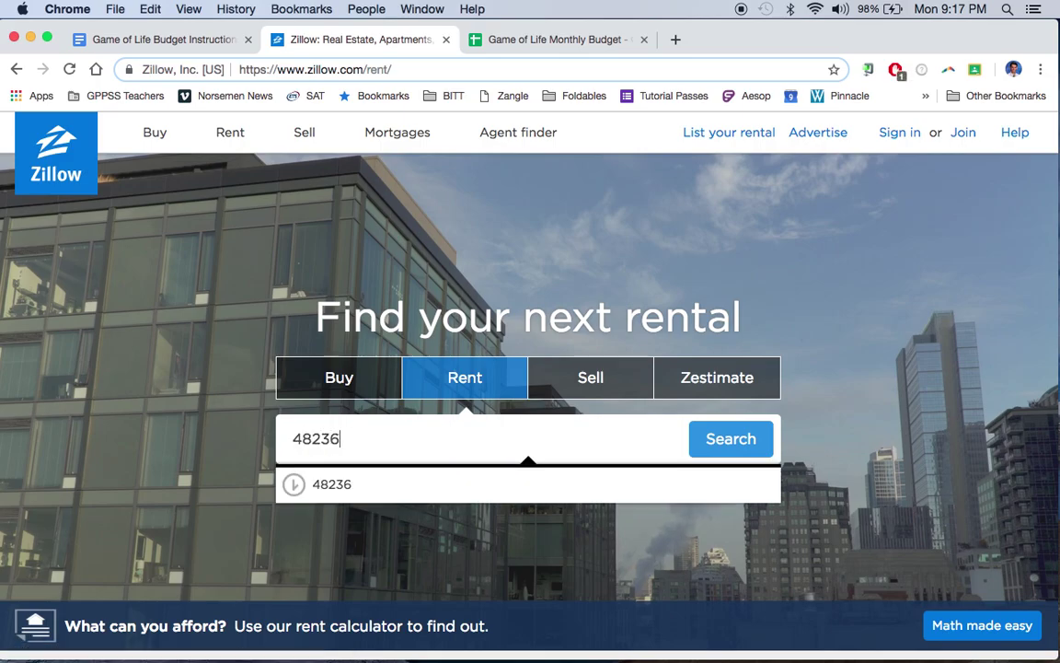
left_click(749, 444)
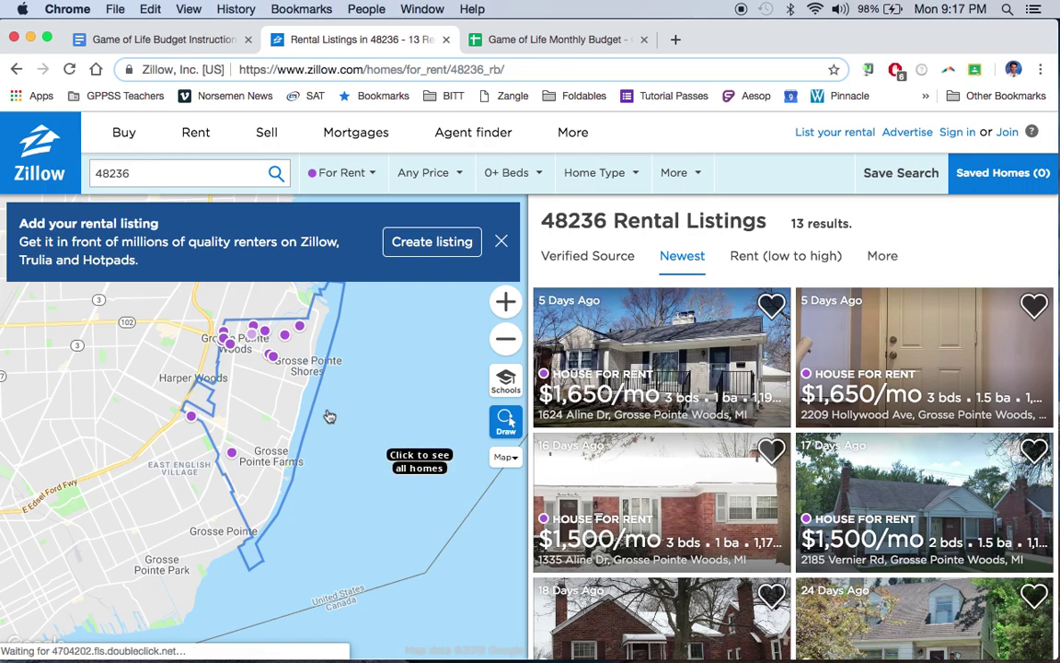
Zoom in the rental map, show homes beyond the ZIP boundary, and open the $875/mo listing in Saint Clair Shores.
left_click(505, 301)
left_click_drag(249, 387, 271, 578)
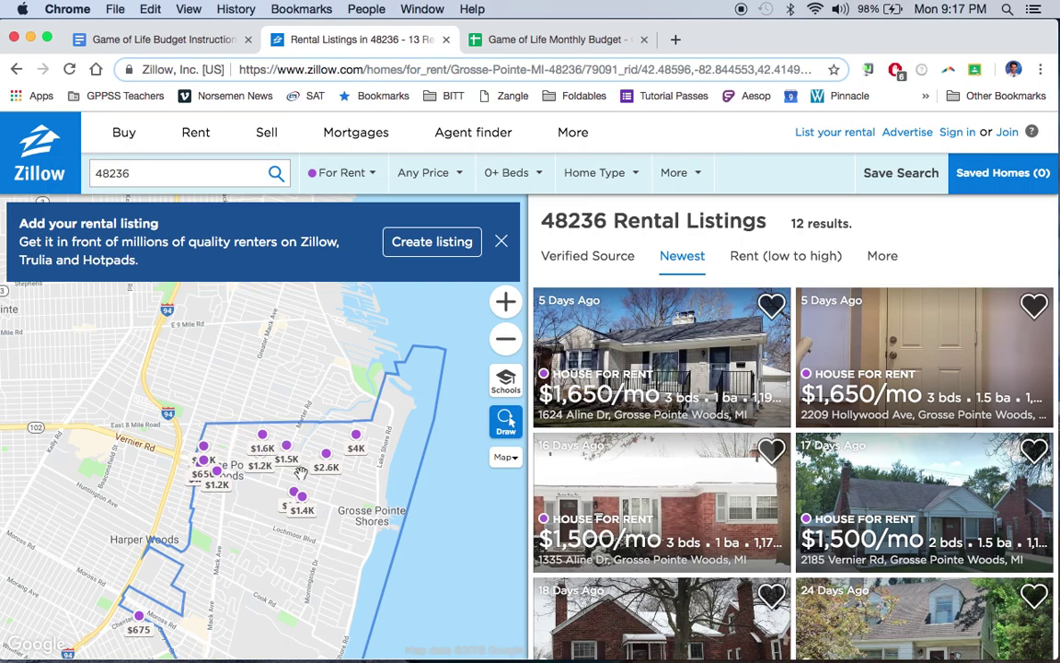
left_click(270, 408)
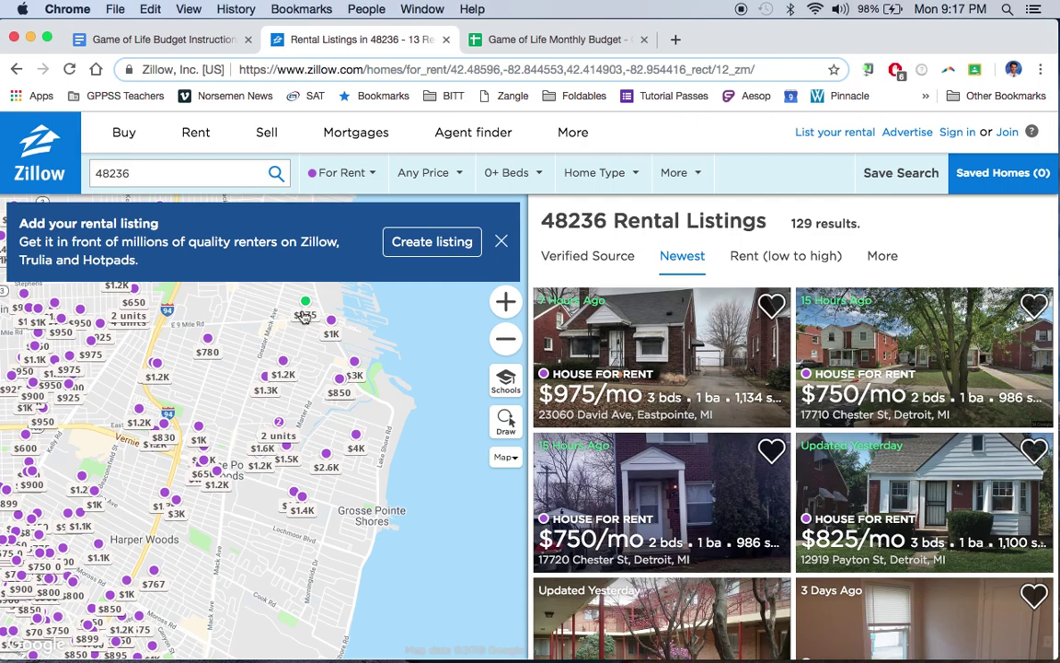
left_click(304, 316)
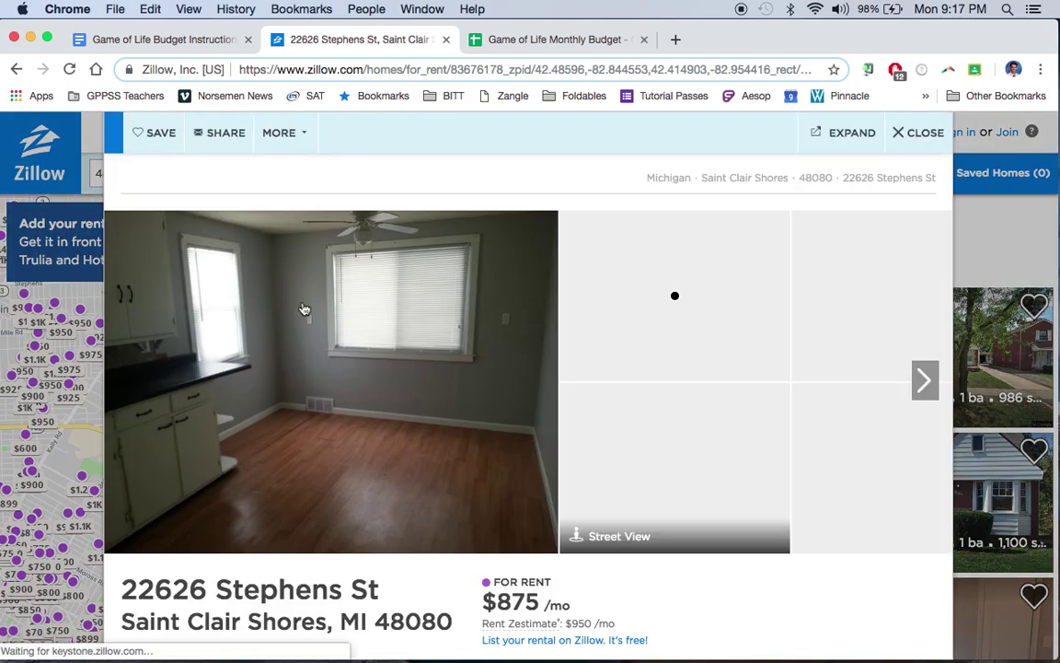
Copy the rental listing's web address and set Housing/Rent to 875 in the Initial Budget column.
left_click(692, 73)
key("super+c")
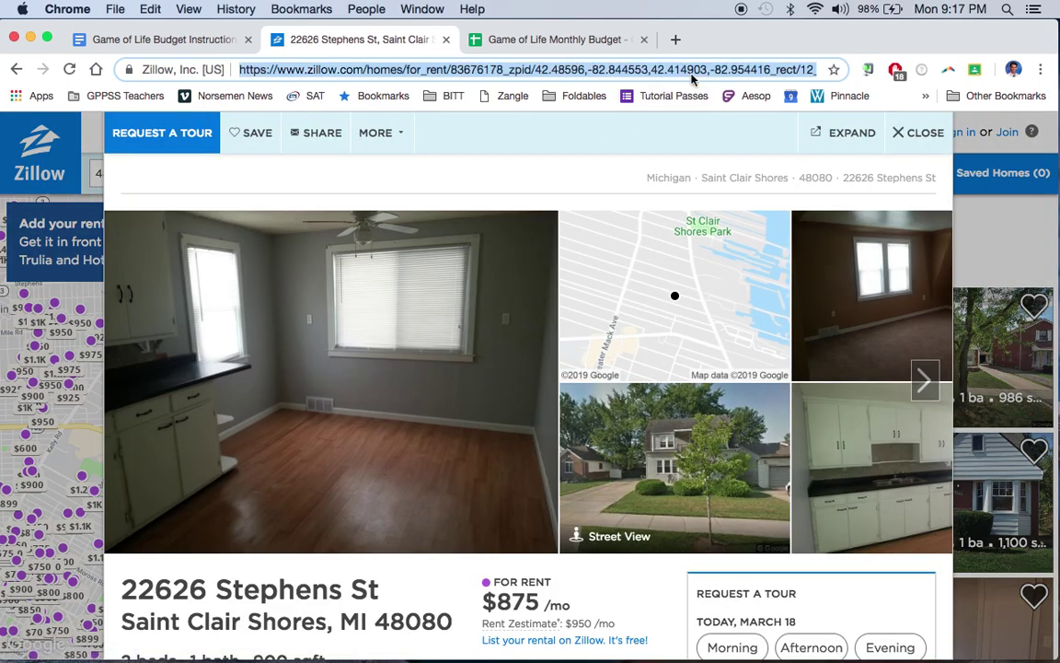
left_click(516, 42)
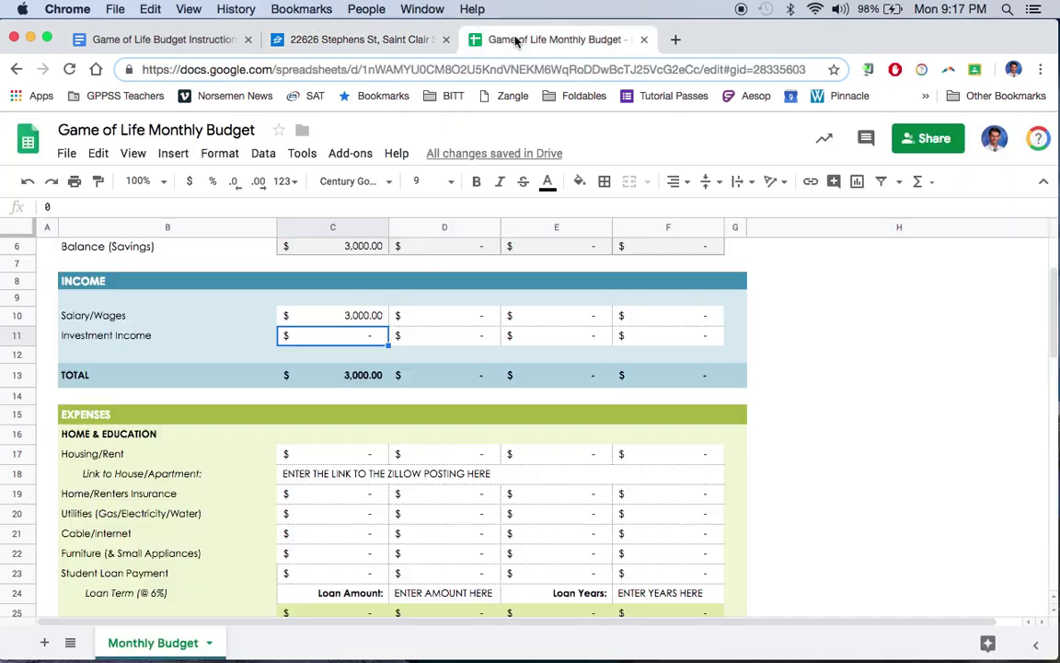
left_click(347, 457)
type("875")
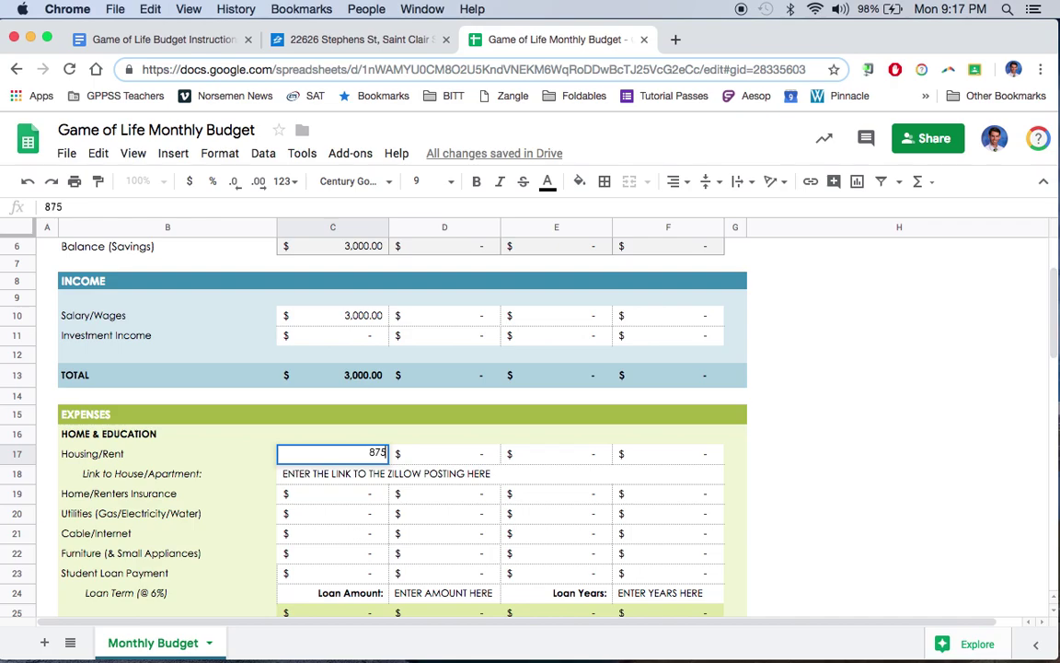
key("Return")
Paste the listing address into the Link to House/Apartment row and set Initial Budget Home/Renters Insurance to 15.
key("super+v")
key("Return")
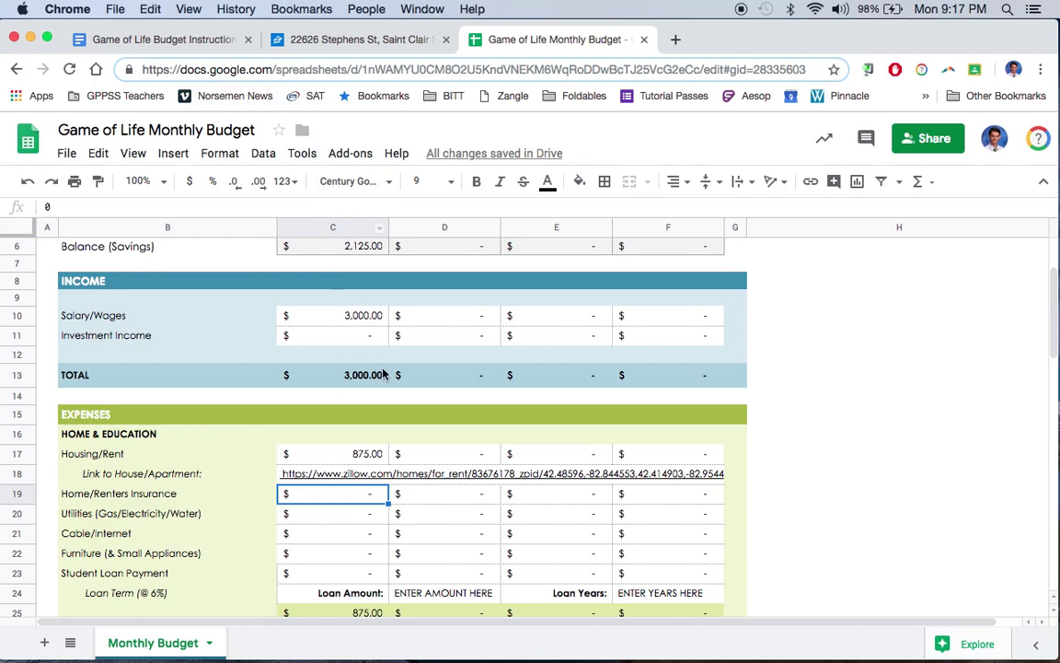
type("15")
key("Return")
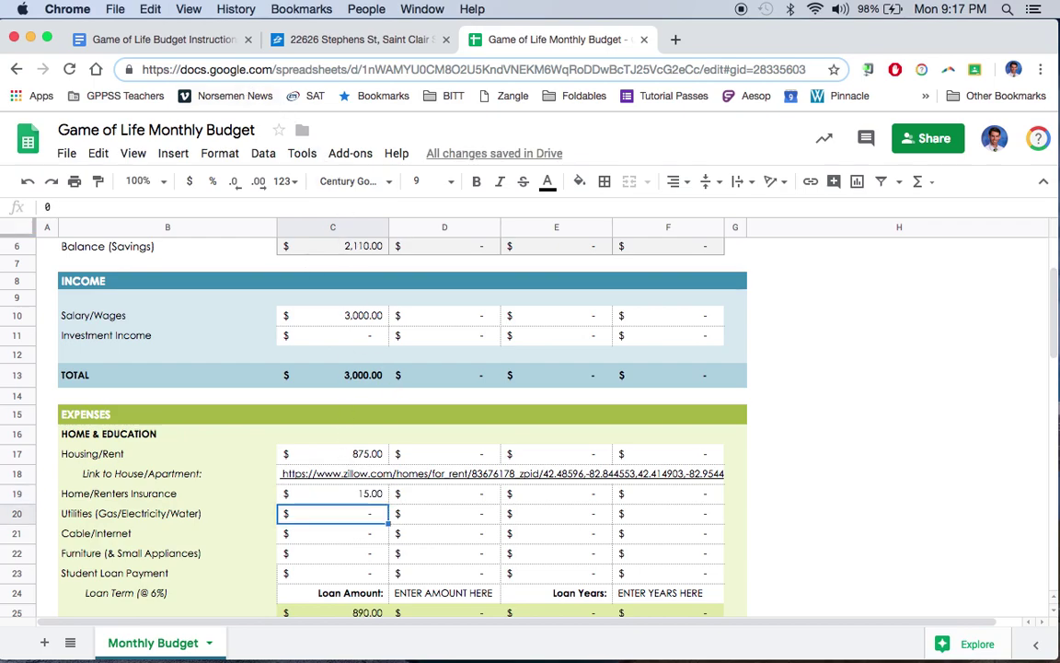
Look up the rental listing's square footage and multiply 900 by .25 in the calculator for the utilities cost.
left_click(366, 39)
scroll(429, 532, "down", 4)
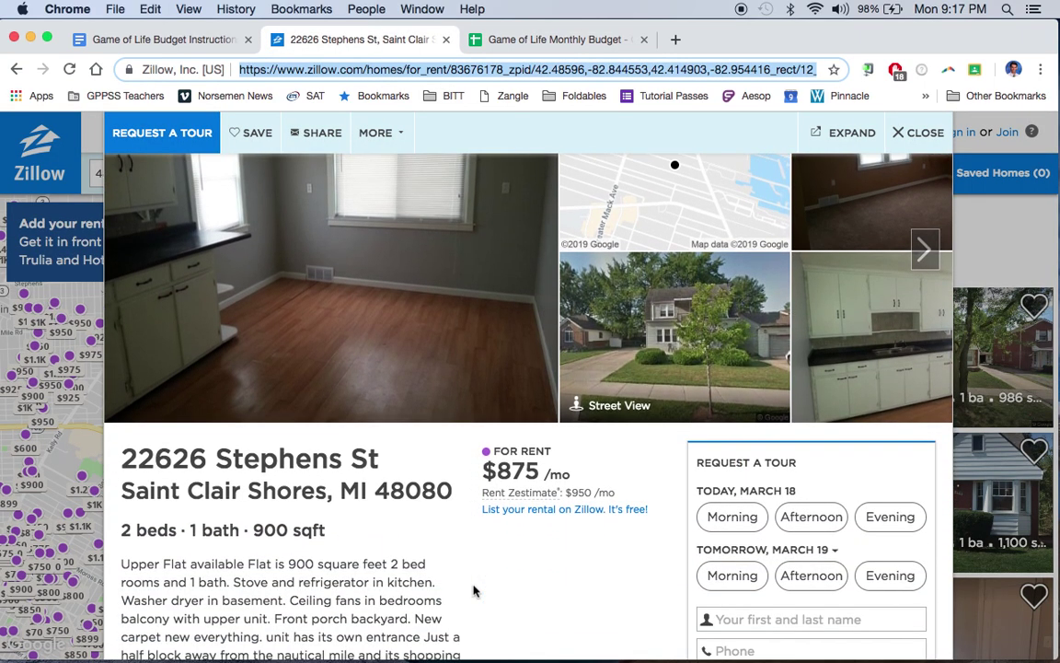
double_click(267, 491)
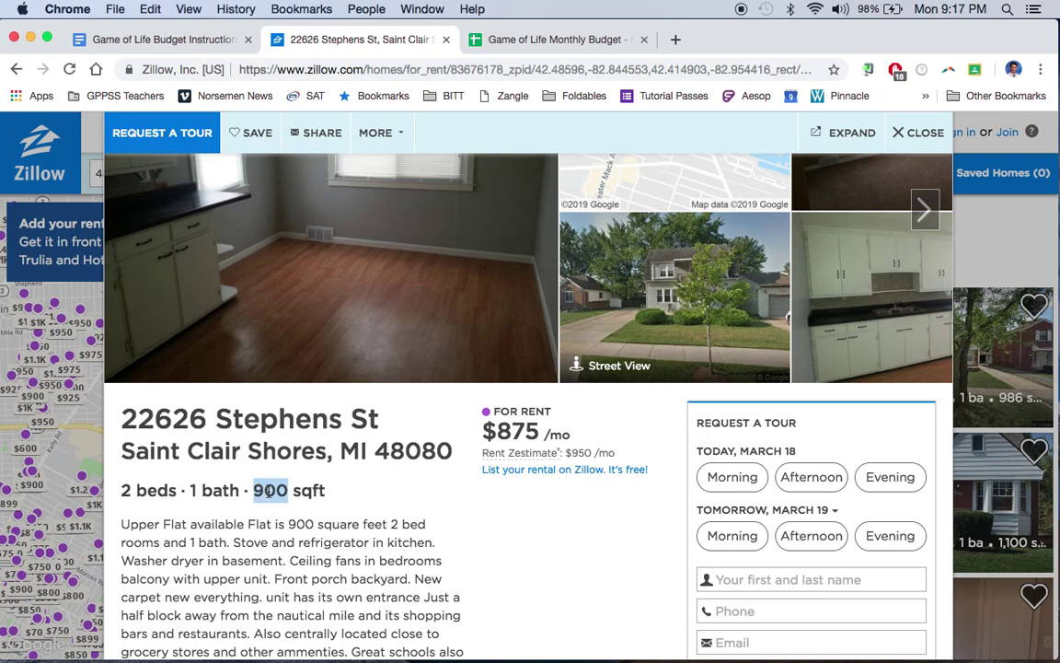
key("F12")
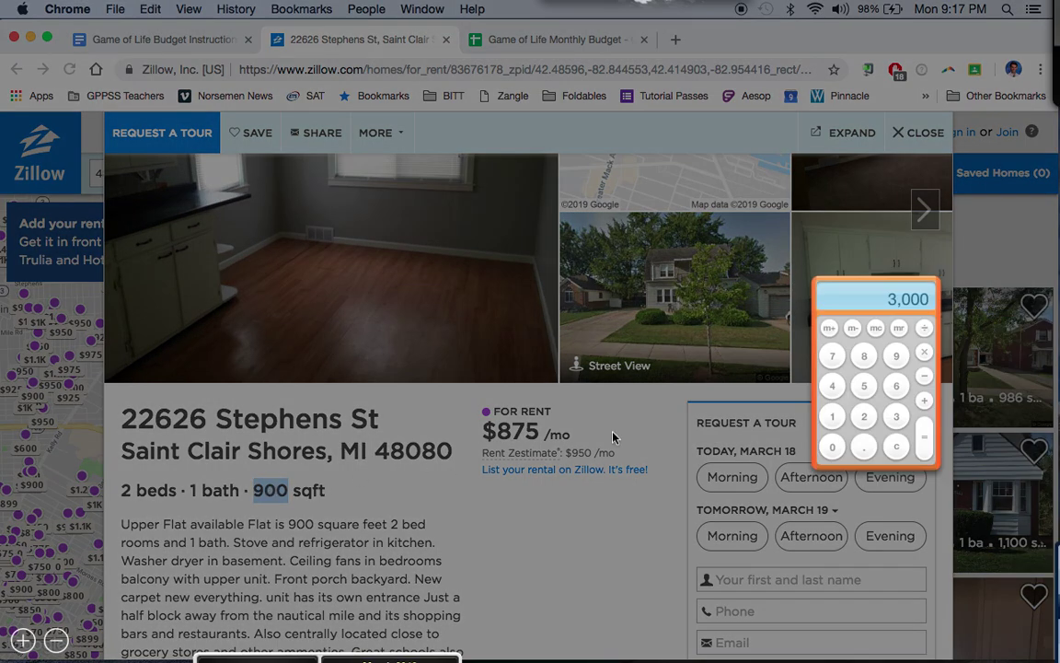
type("900*.25")
key("Return")
Return to the budget spreadsheet and enter 225 for Utilities in the Initial Budget column.
left_click(537, 39)
left_click(537, 39)
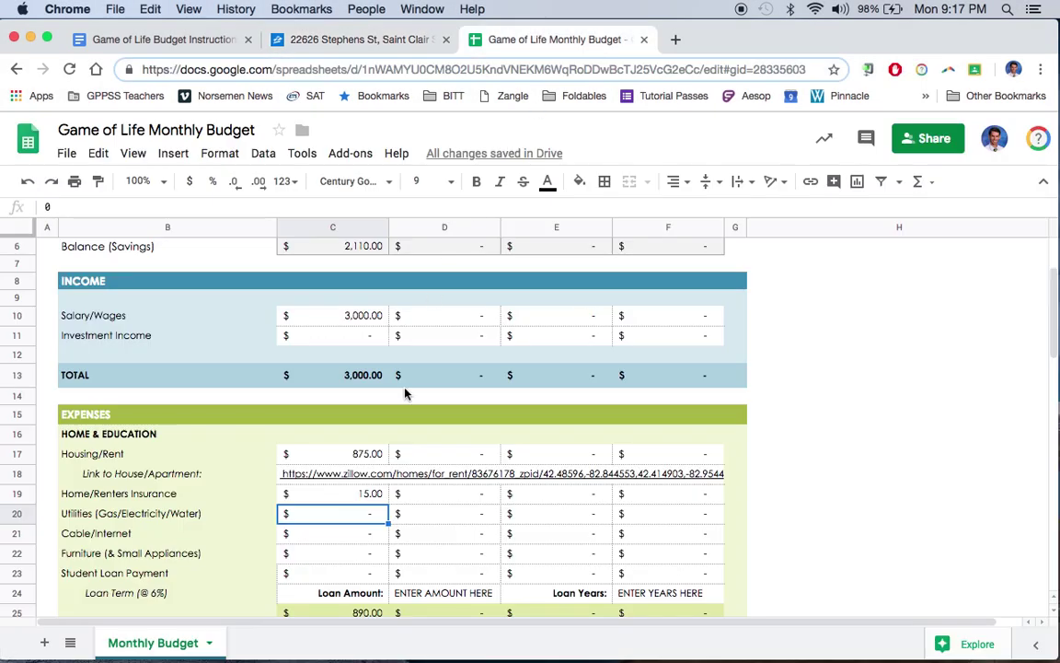
type("225")
key("Return")
Set Cable/Internet to 50 and Furniture (& Small Appliances) to 25 in the Initial Budget column.
scroll(413, 629, "down", 1)
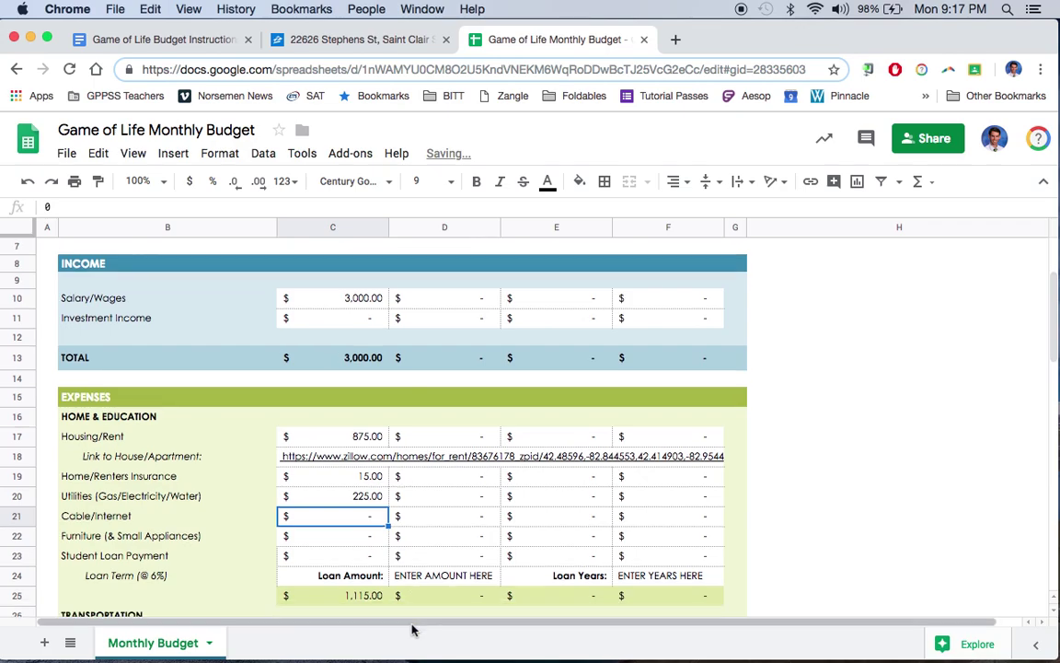
scroll(413, 630, "down", 2)
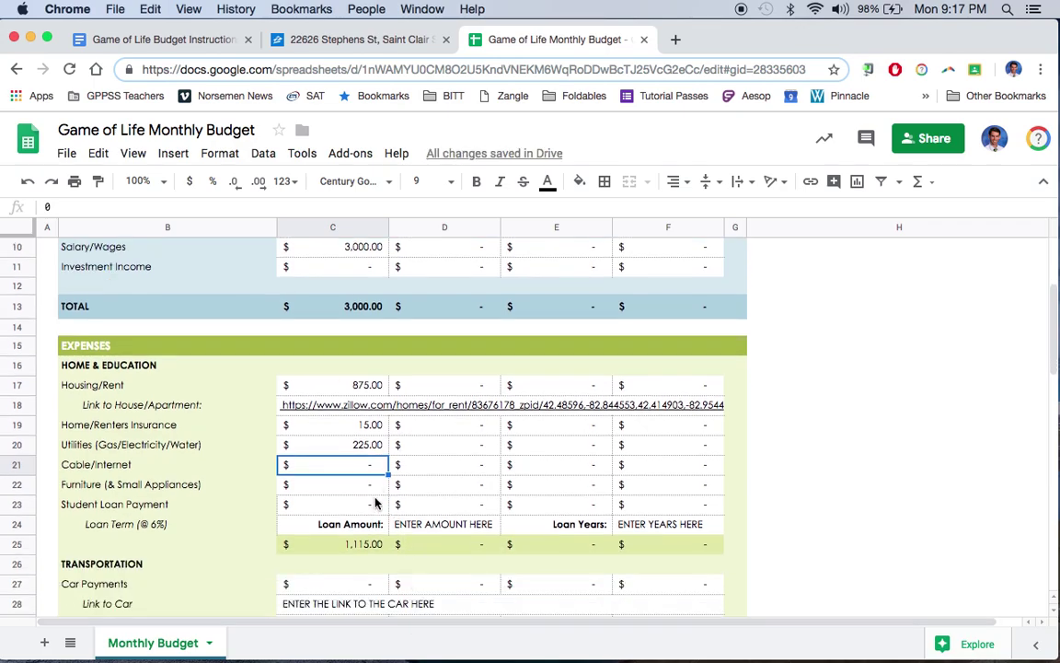
type("50")
key("Return")
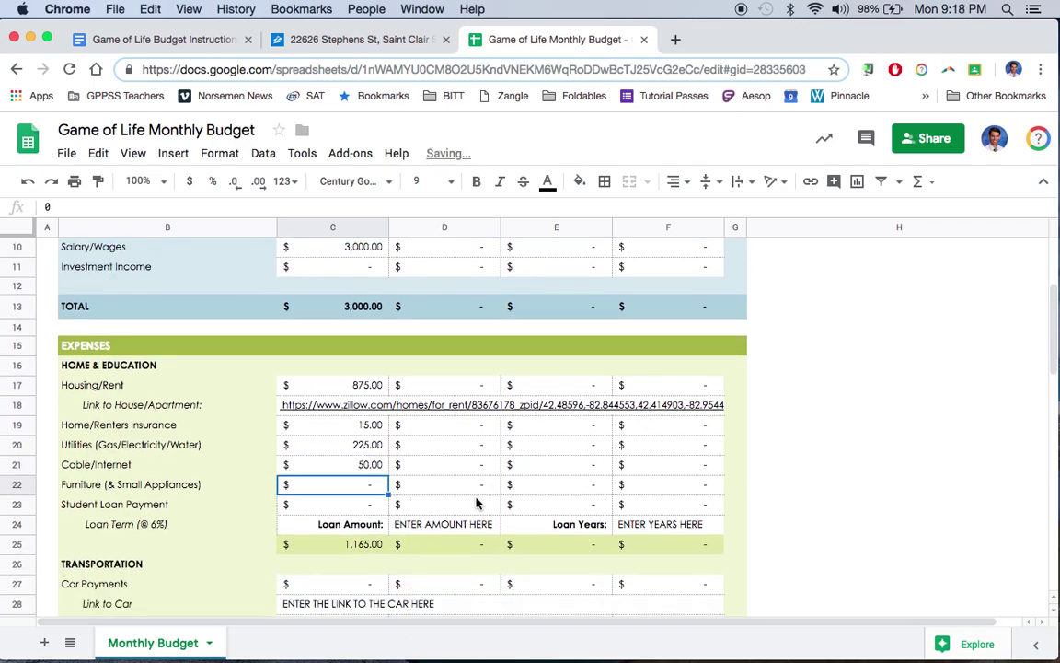
scroll(477, 503, "down", 1)
type("25")
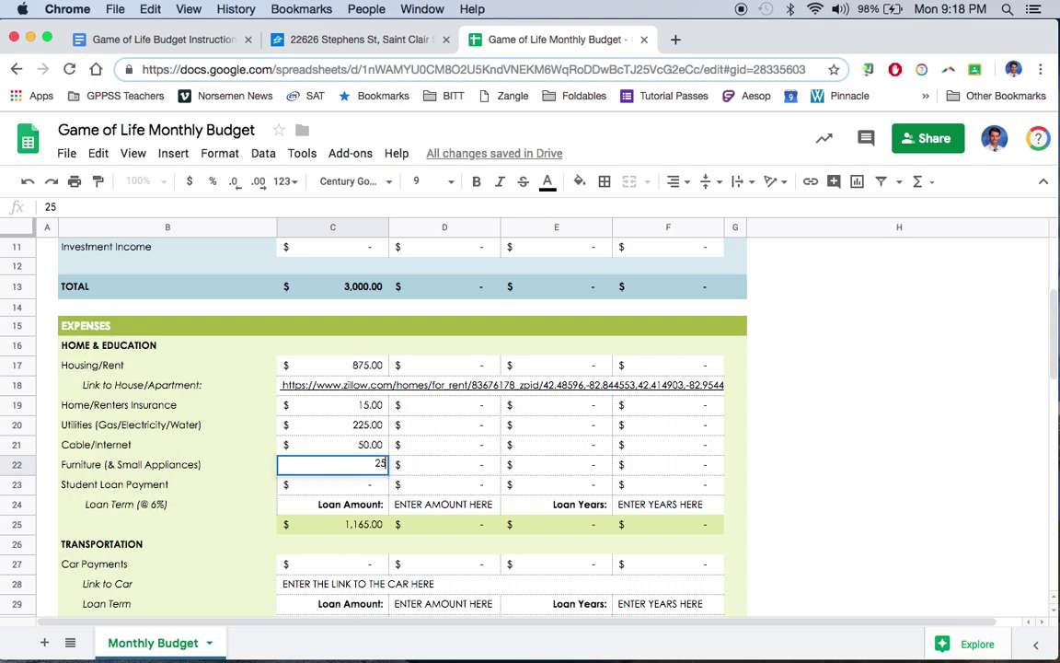
key("Return")
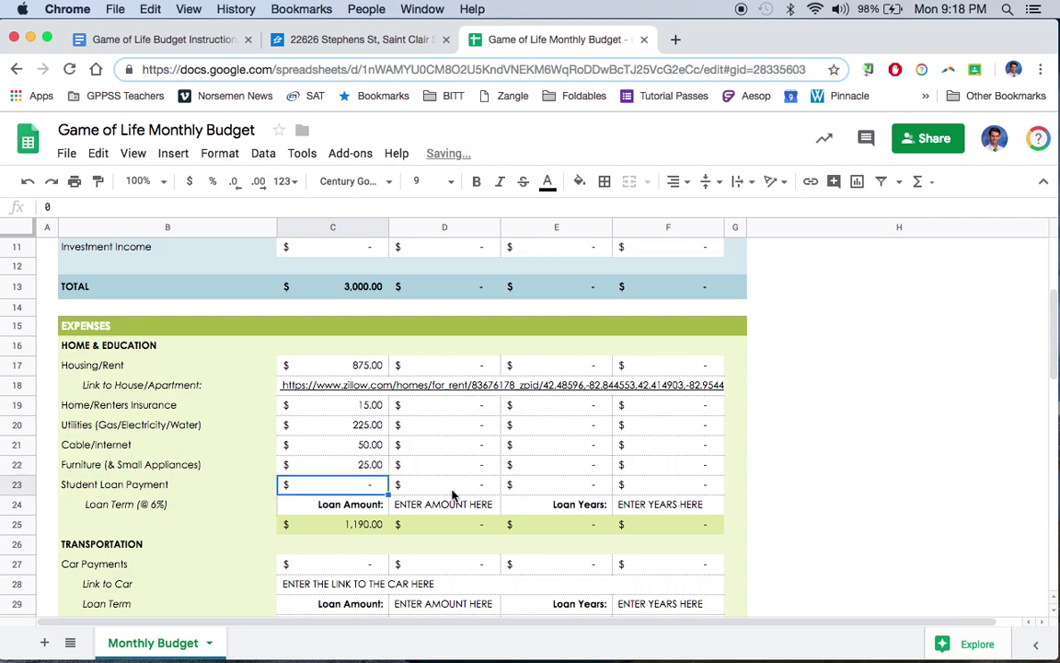
scroll(419, 454, "down", 1)
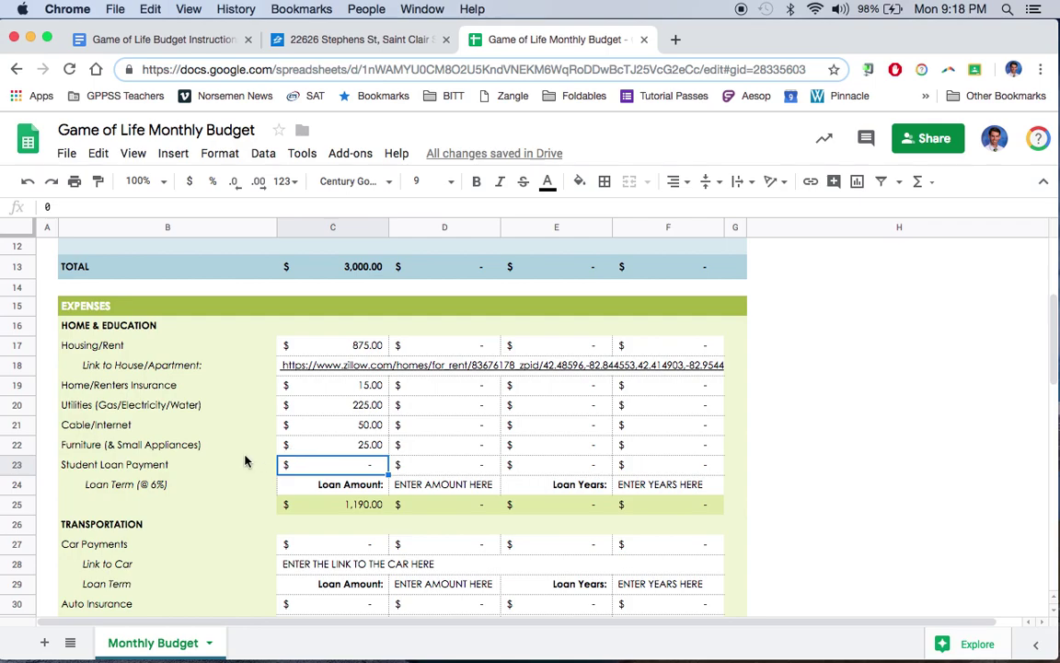
scroll(246, 459, "down", 1)
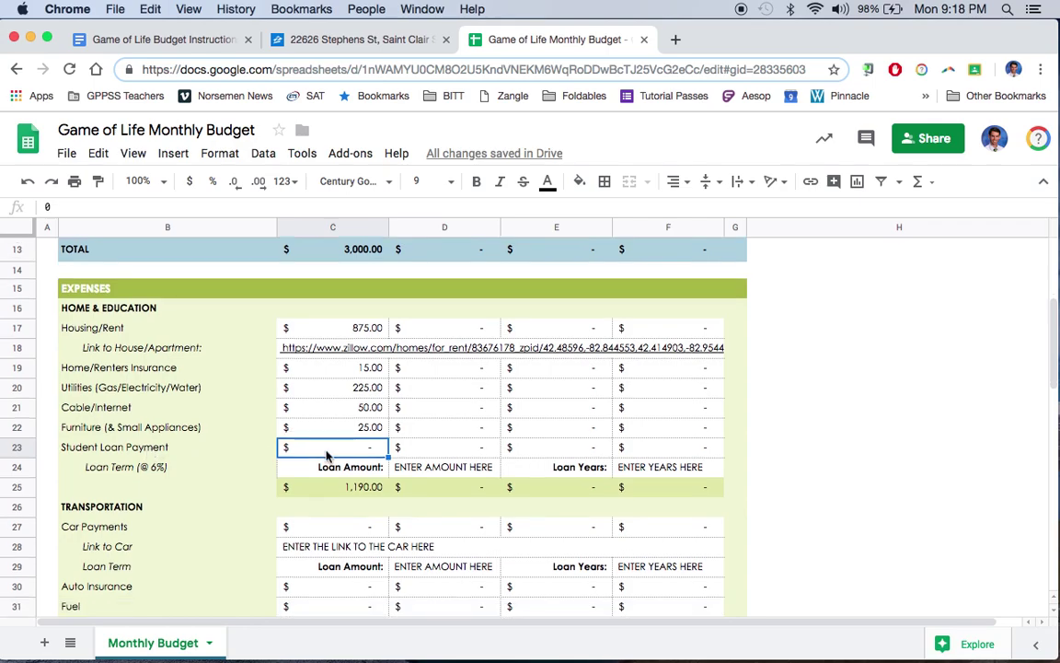
scroll(327, 451, "down", 1)
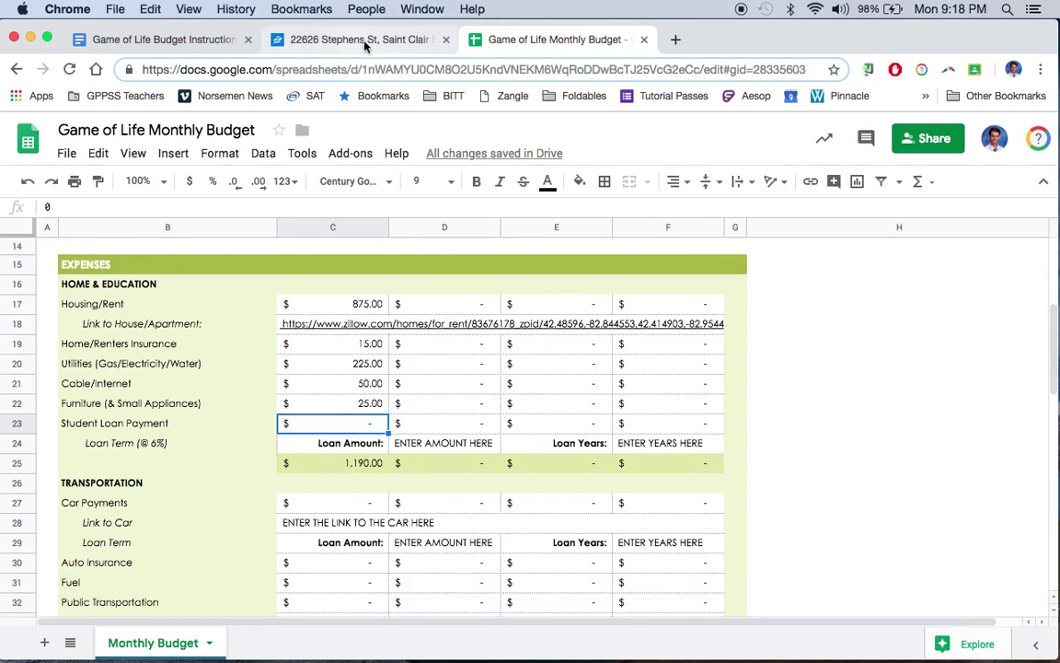
Close the rental listing and open the student loan calculator linked in step 6 of the budget instructions.
left_click(444, 42)
left_click(205, 44)
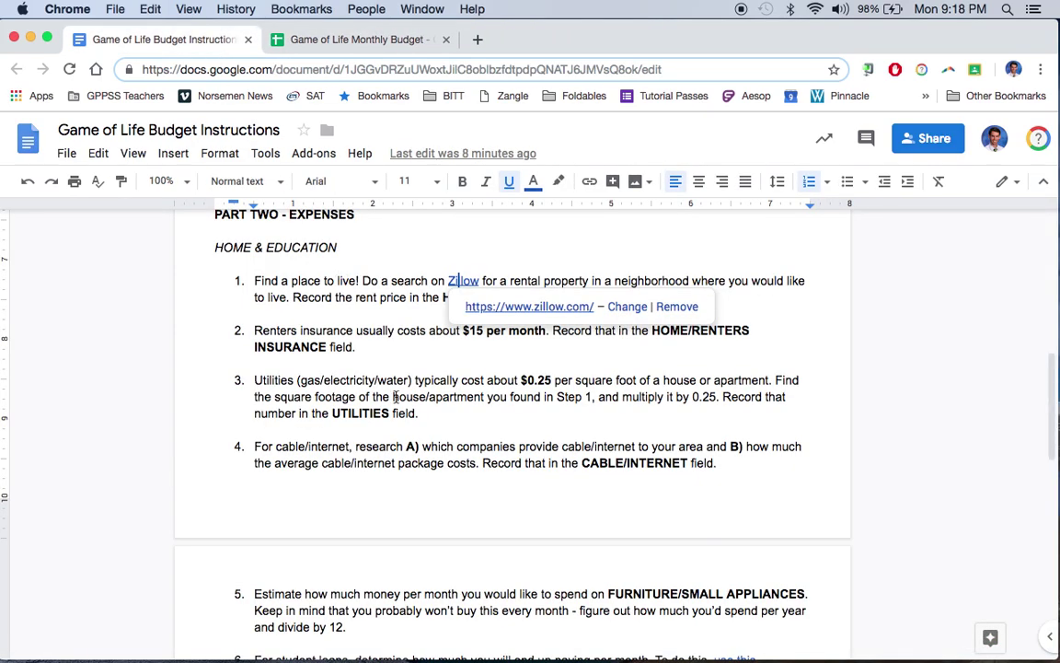
scroll(396, 395, "down", 5)
scroll(396, 396, "down", 1)
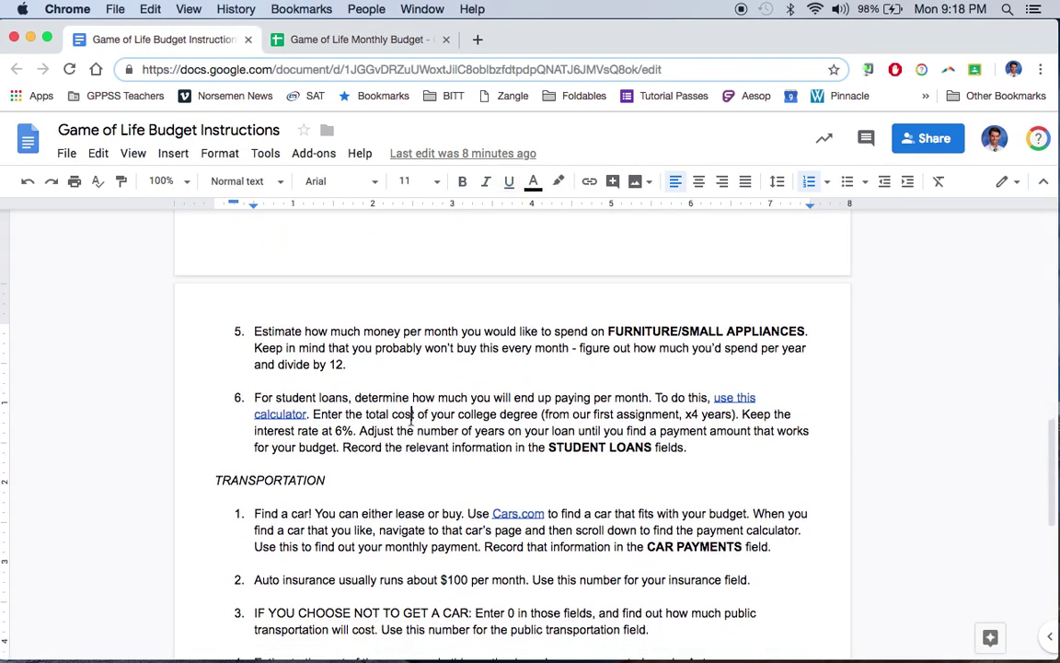
triple_click(288, 419)
left_click(288, 419)
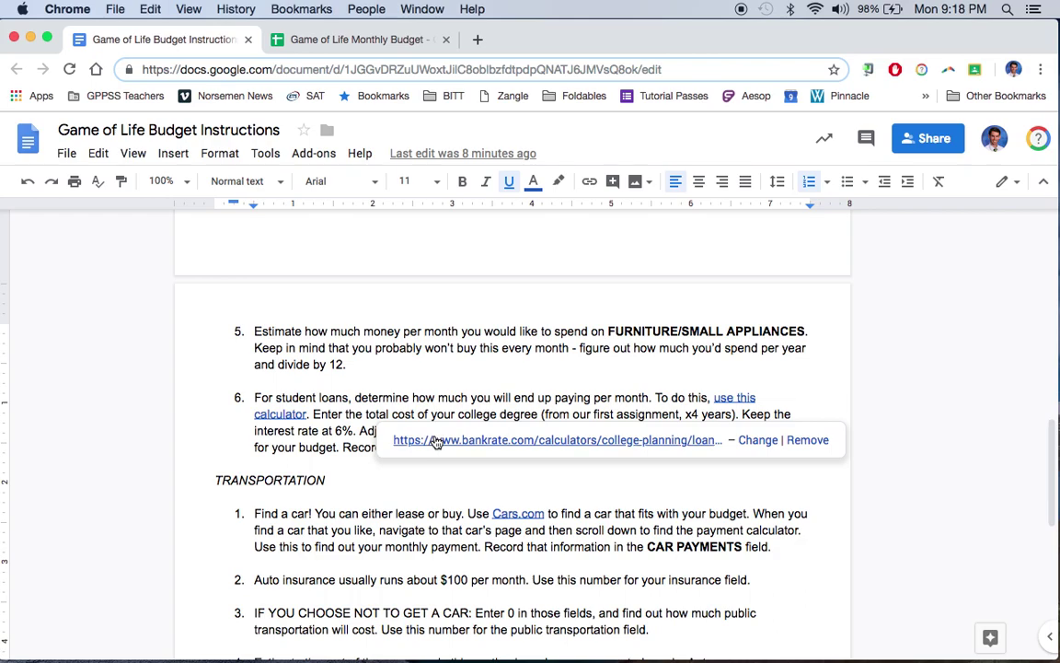
left_click(435, 440)
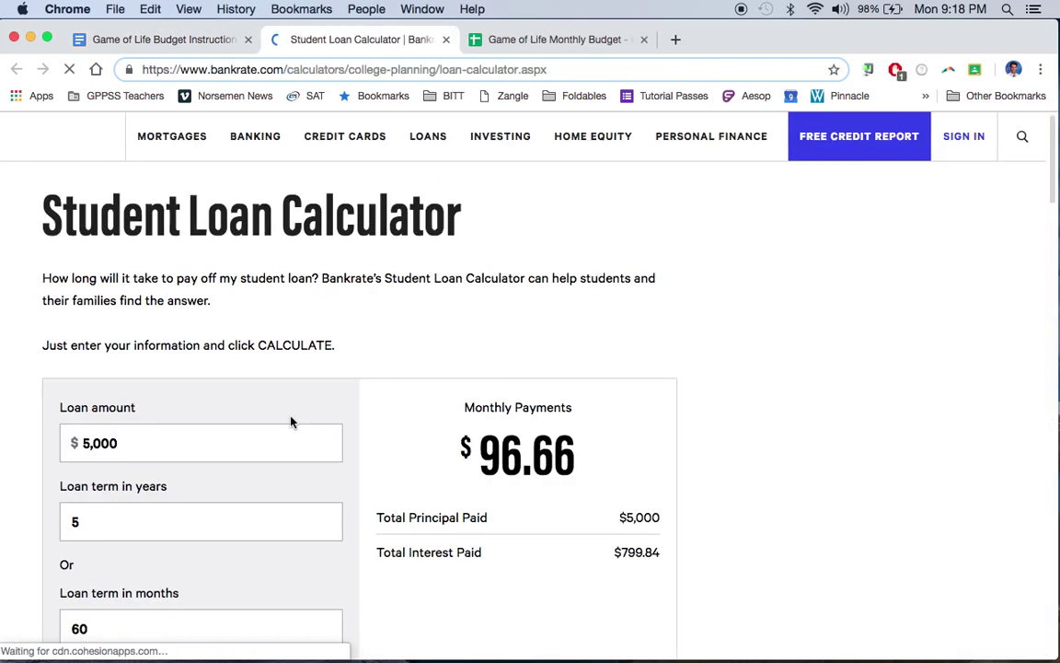
Set the loan amount to 80,000 in the student loan calculator and calculate the monthly payment for the 5-year term.
left_click(225, 441)
scroll(225, 440, "down", 2)
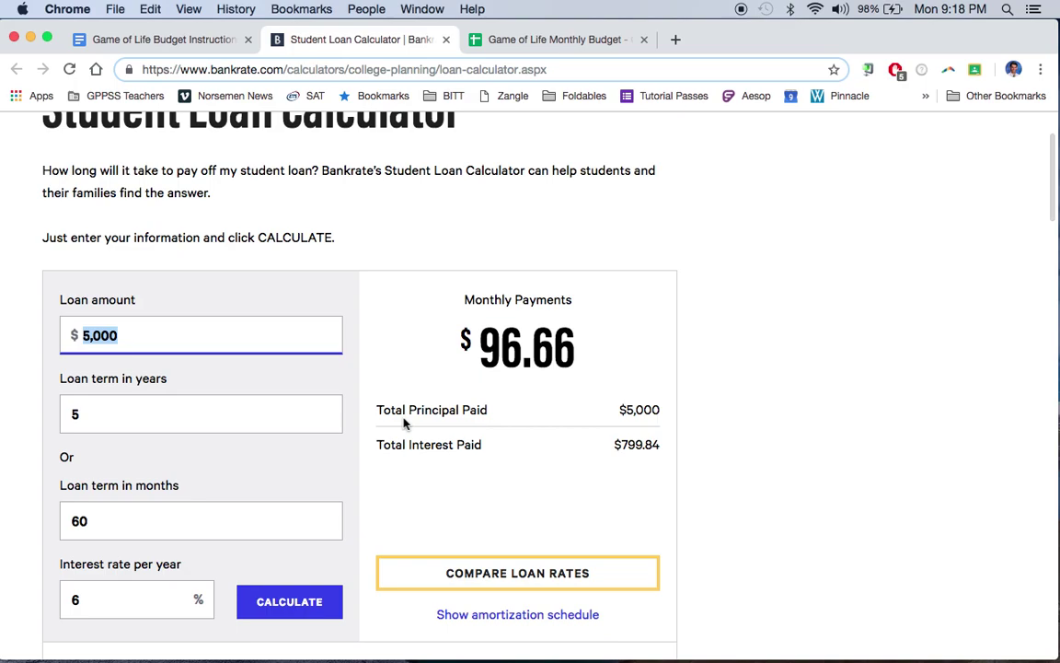
type("80000")
key("Tab")
scroll(471, 483, "down", 3)
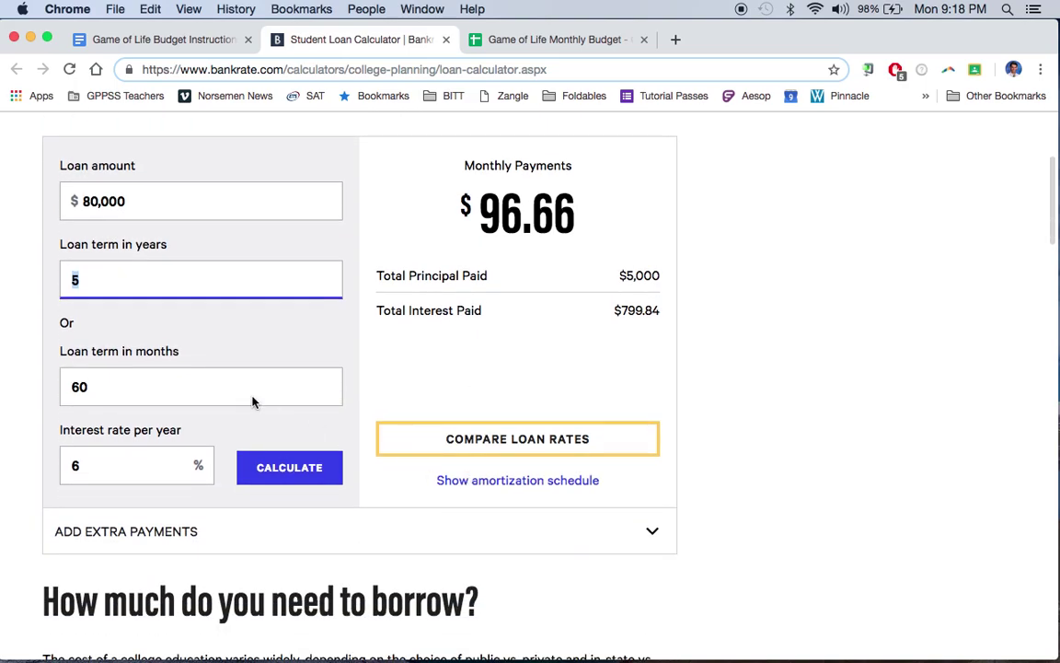
left_click(281, 467)
left_click_drag(416, 202, 603, 221)
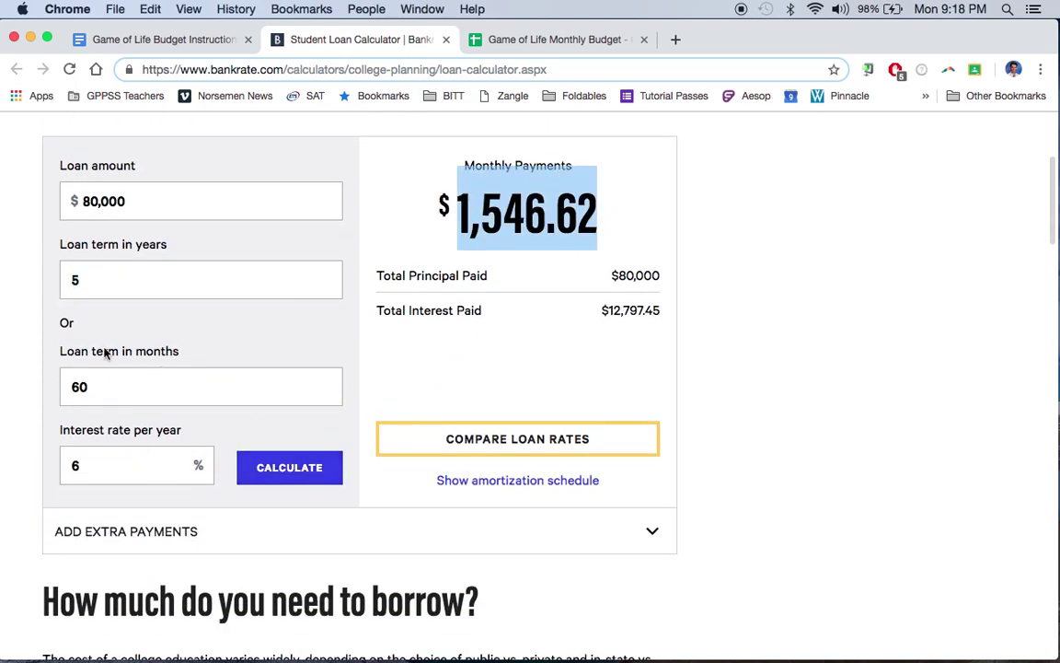
left_click(419, 201)
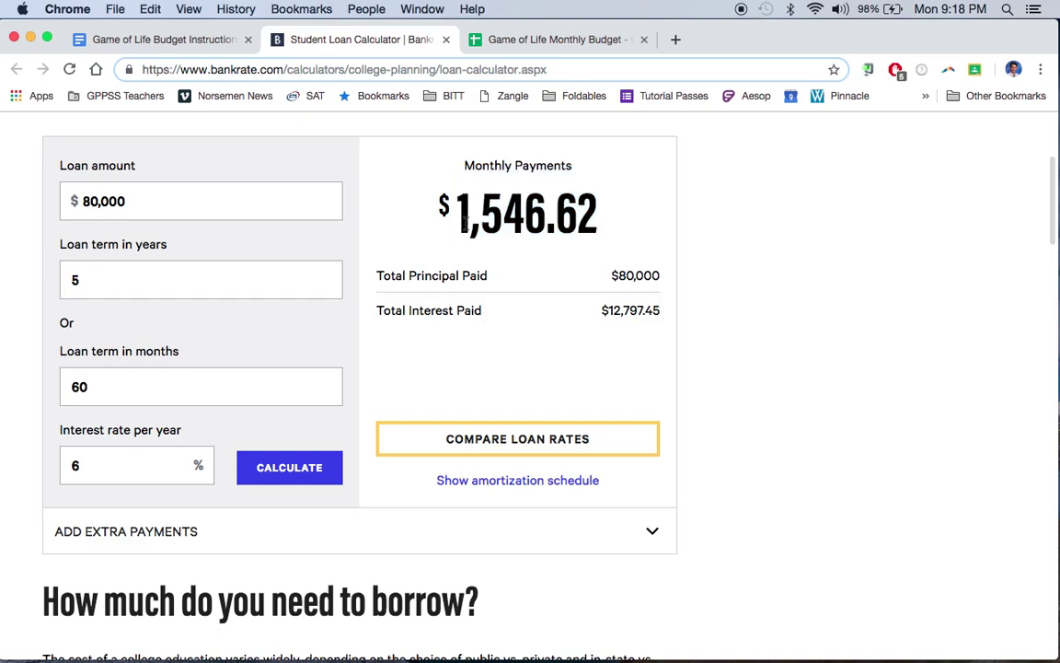
Set the loan term to 25 years and recalculate the monthly payment.
left_click(185, 279)
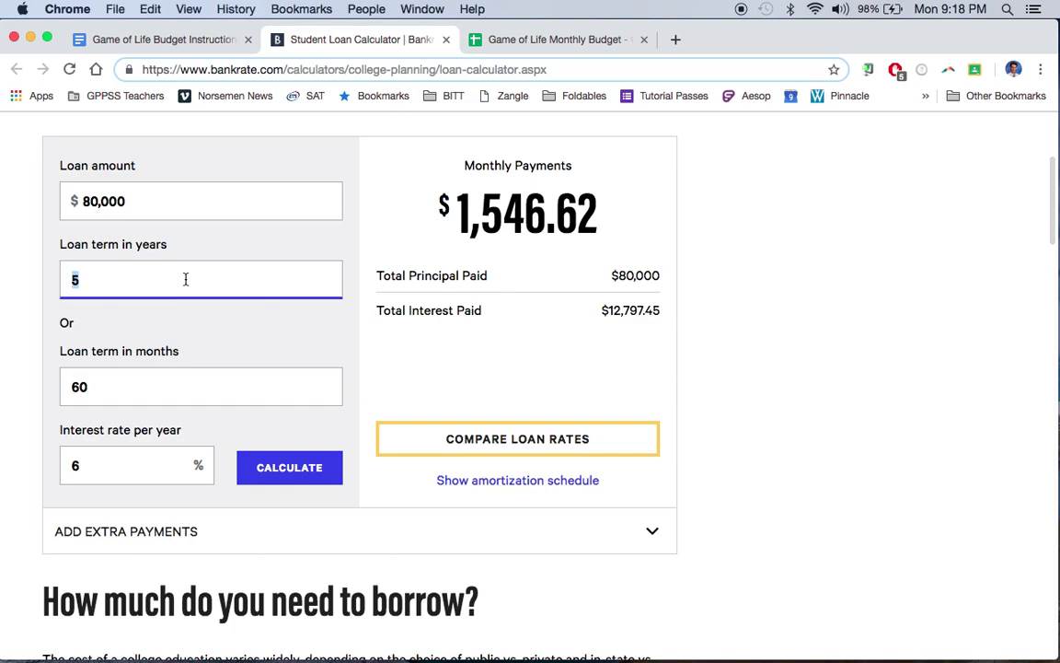
type("25")
left_click(279, 469)
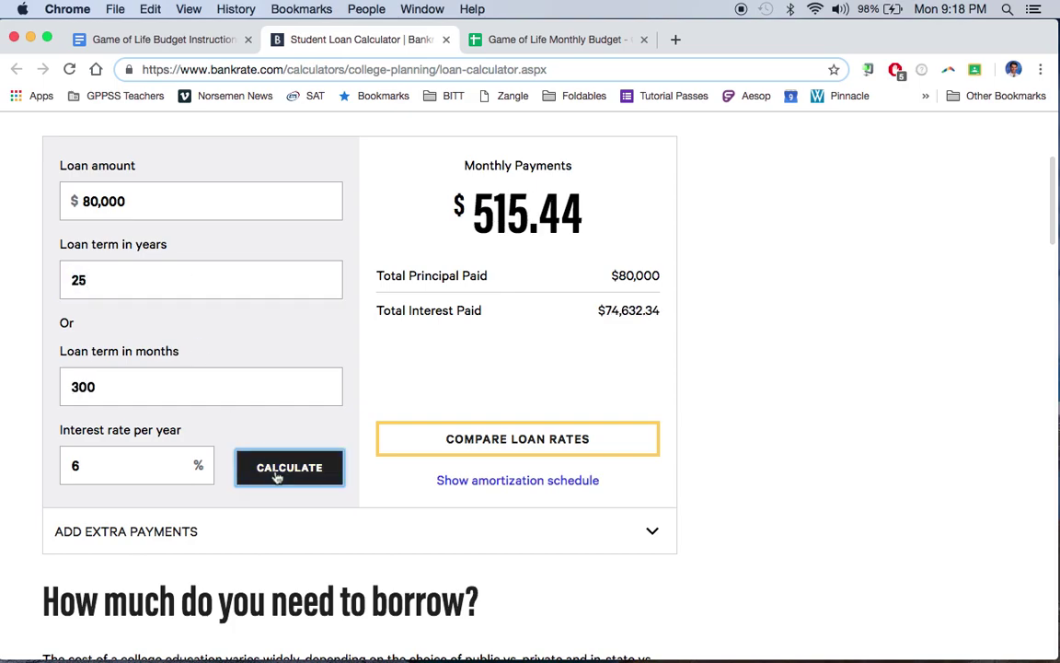
left_click_drag(585, 221, 488, 57)
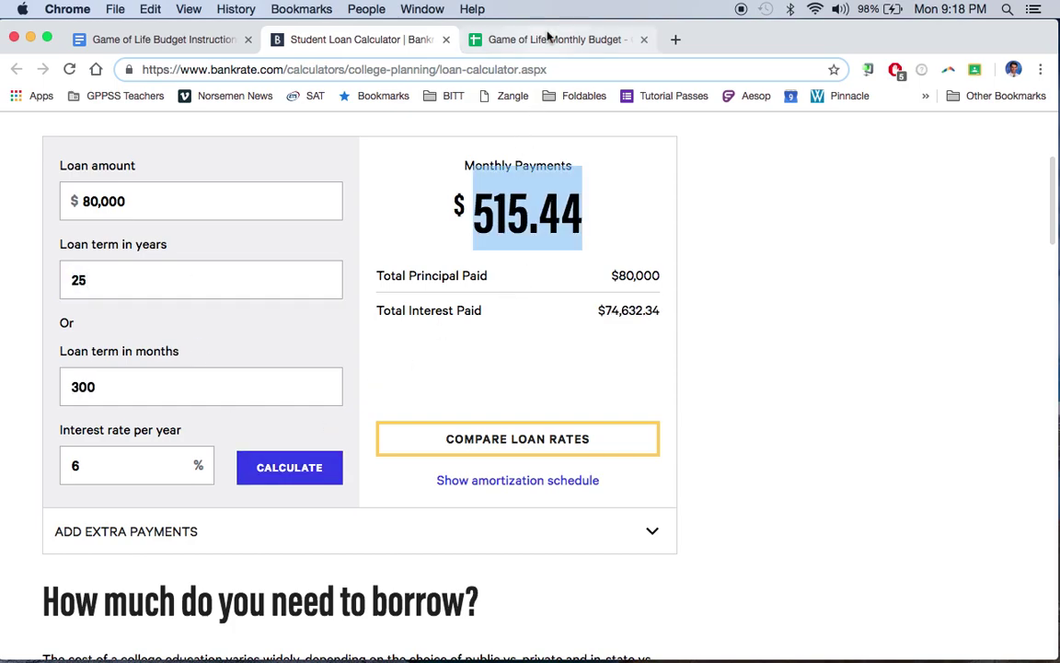
Return to the budget spreadsheet and enter 515 for Student Loan Payment in the Initial Budget column.
left_click(548, 39)
type("515")
key("Return")
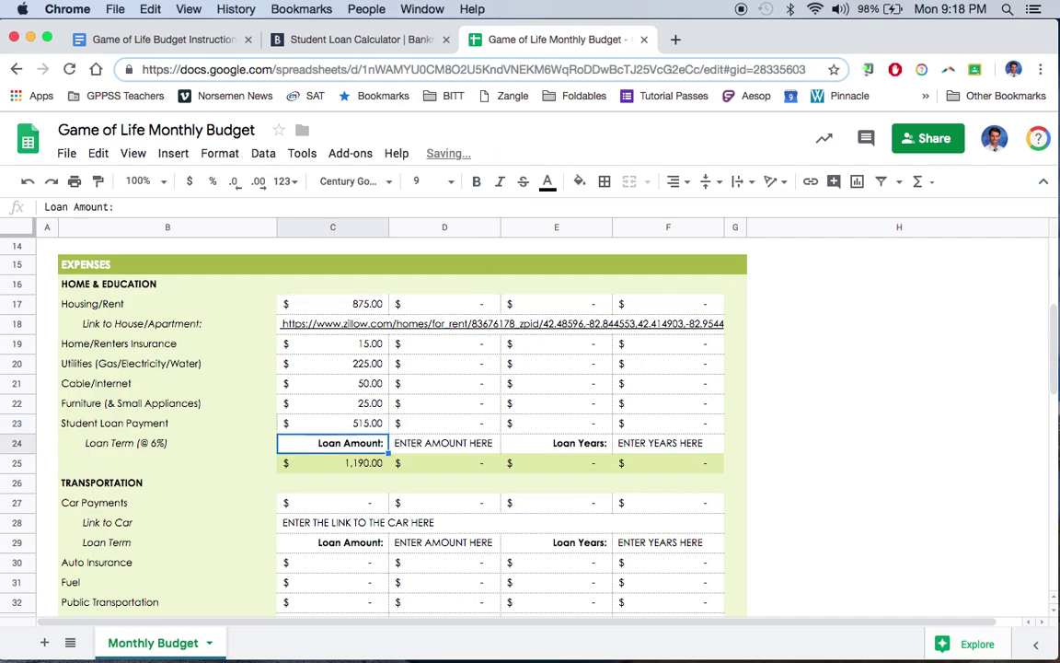
Fill in the student loan term row with a Loan Amount of 80000 and Loan Years of 25.
left_click(445, 443)
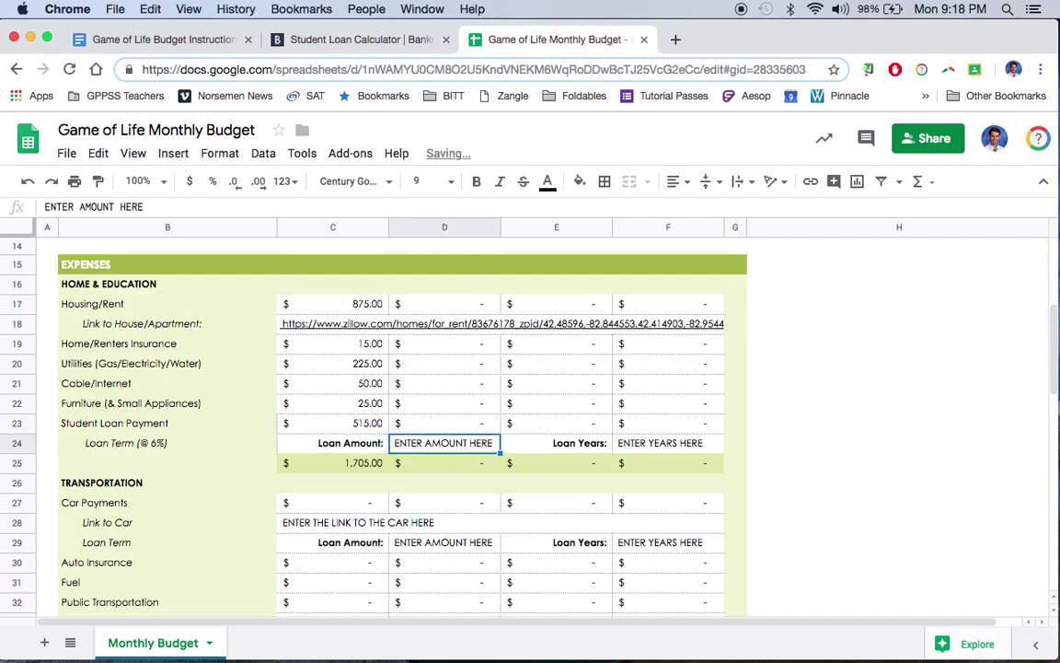
type("8000")
key("BackSpace")
type("00")
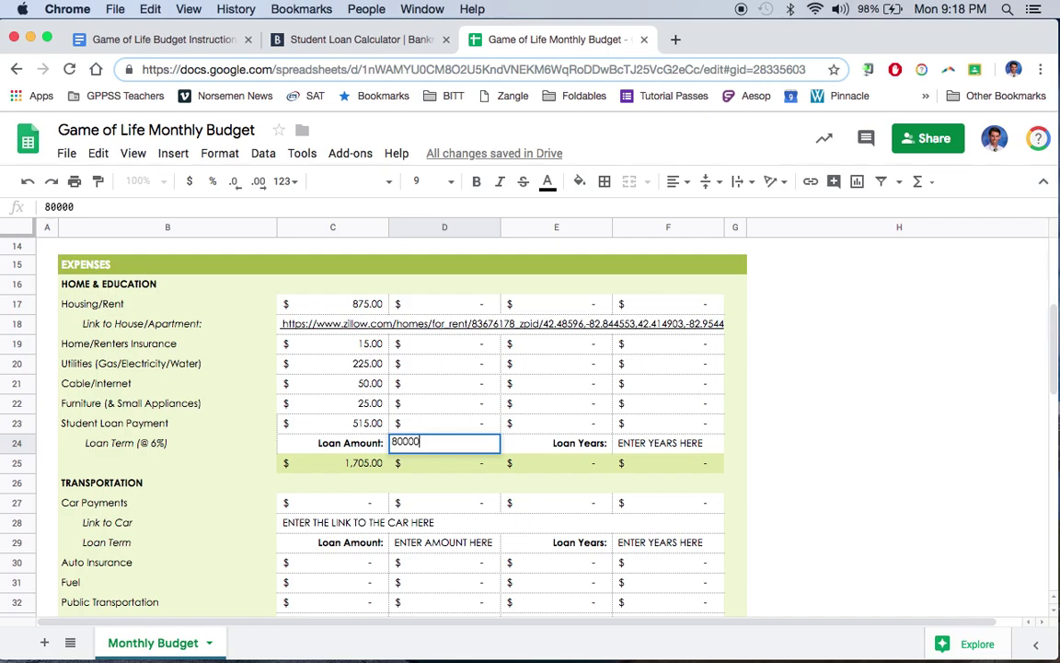
key("Tab")
key("Tab")
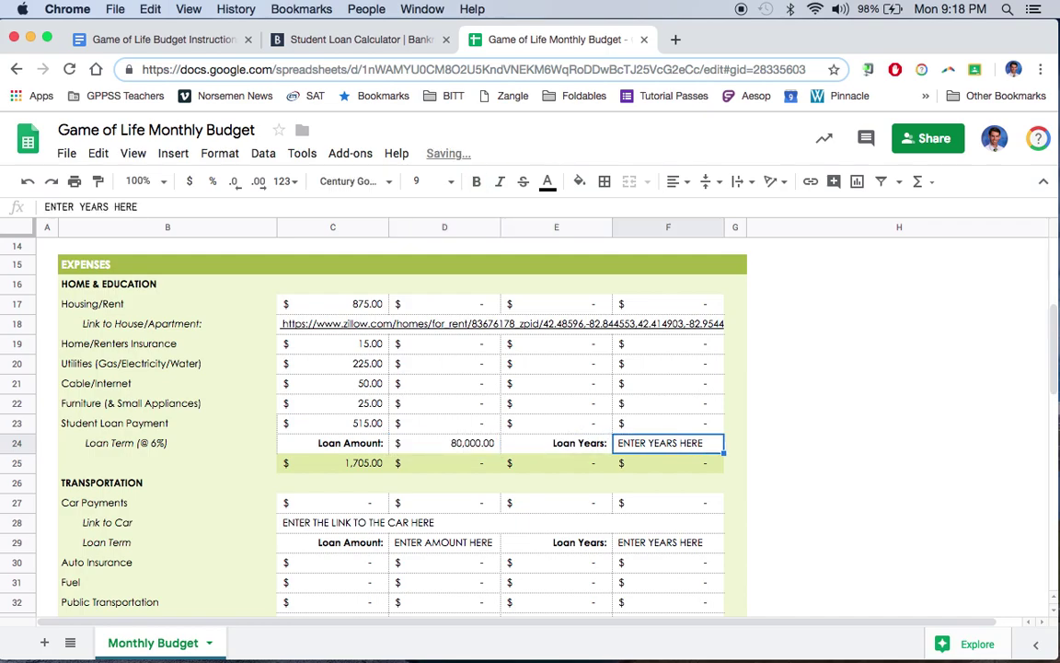
type("25")
key("Return")
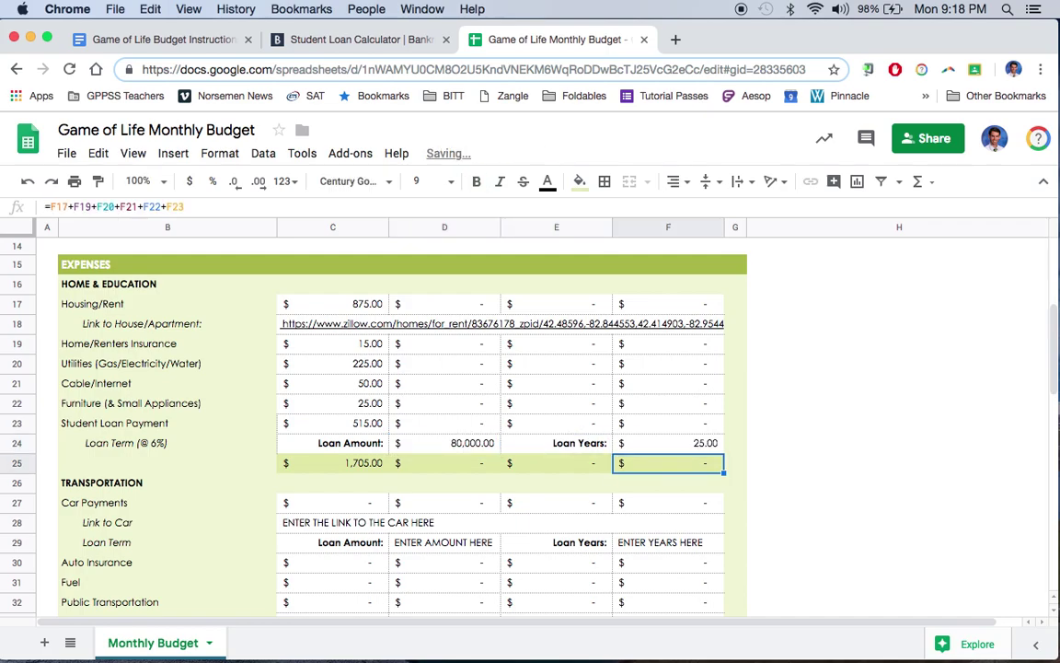
key("Up")
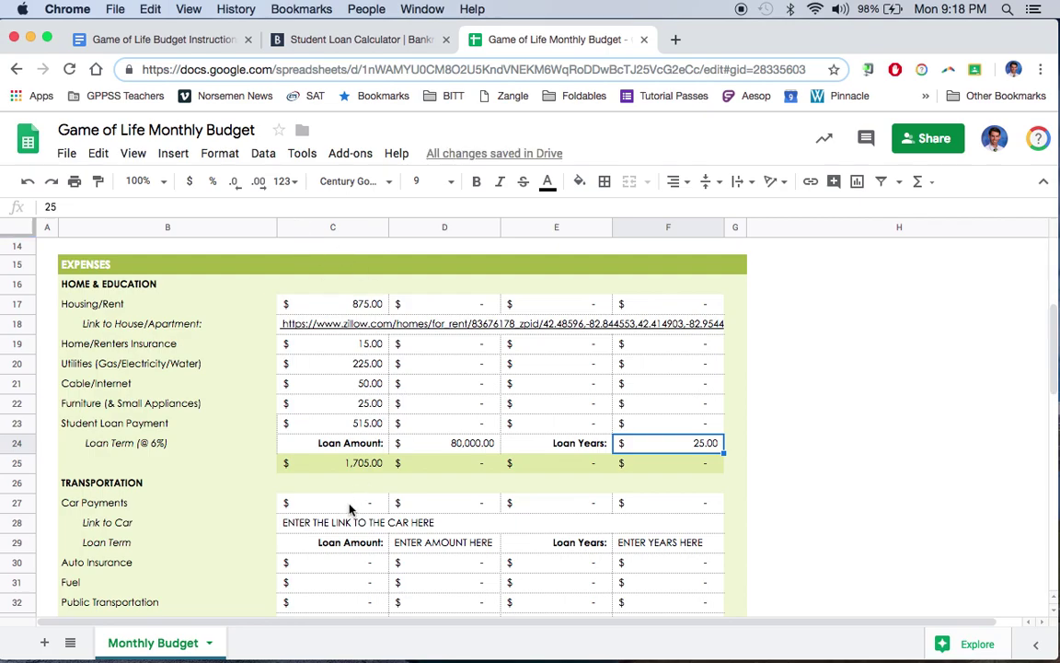
Examine the Initial Budget subtotal for Home & Education and the Balance (Savings) in the summary.
left_click(348, 508)
scroll(346, 509, "down", 1)
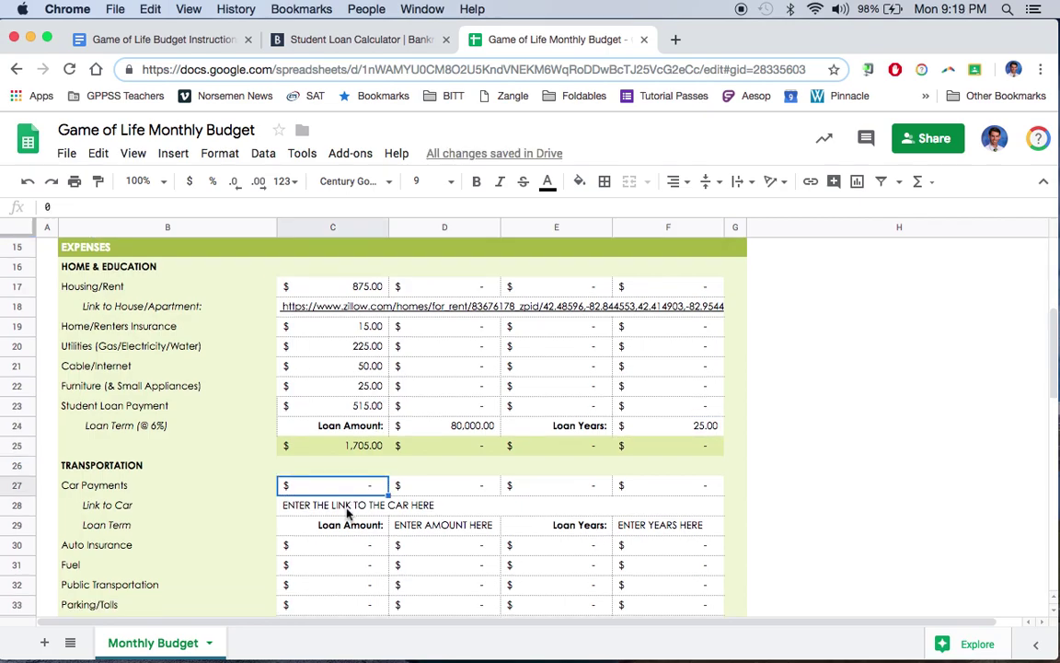
left_click(348, 446)
scroll(348, 448, "up", 2)
scroll(348, 433, "up", 4)
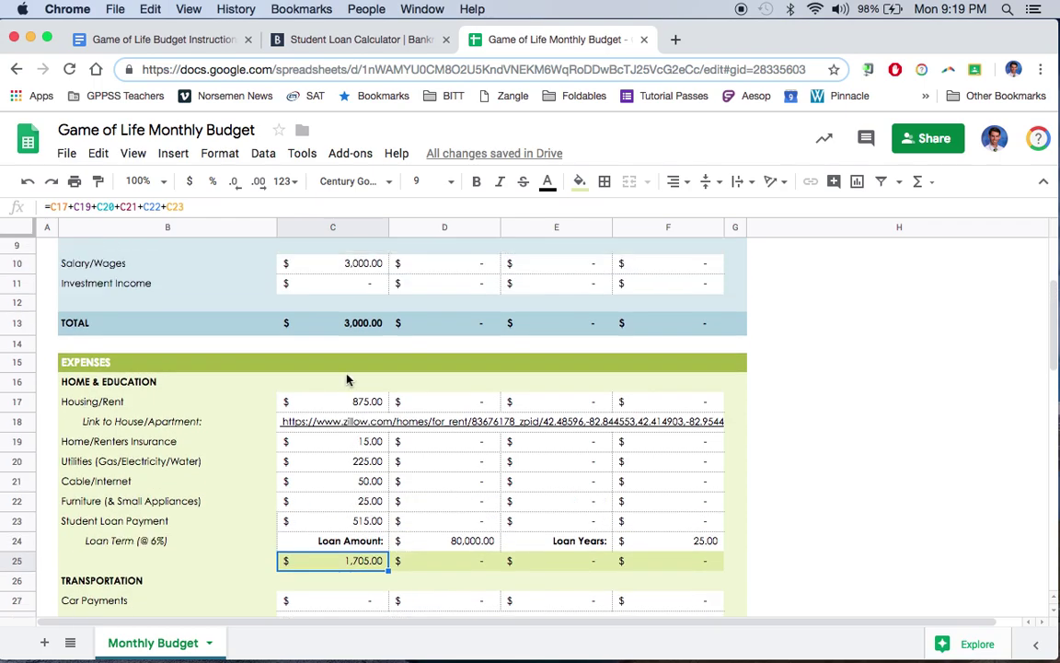
scroll(361, 558, "up", 3)
scroll(360, 558, "down", 3)
scroll(344, 549, "up", 7)
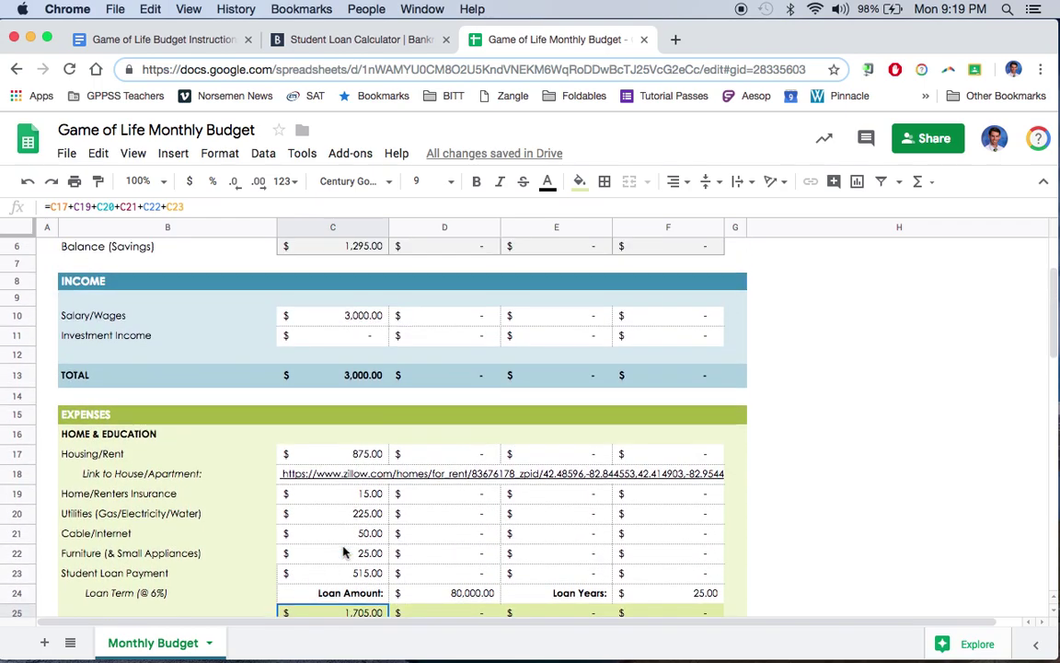
left_click(350, 324)
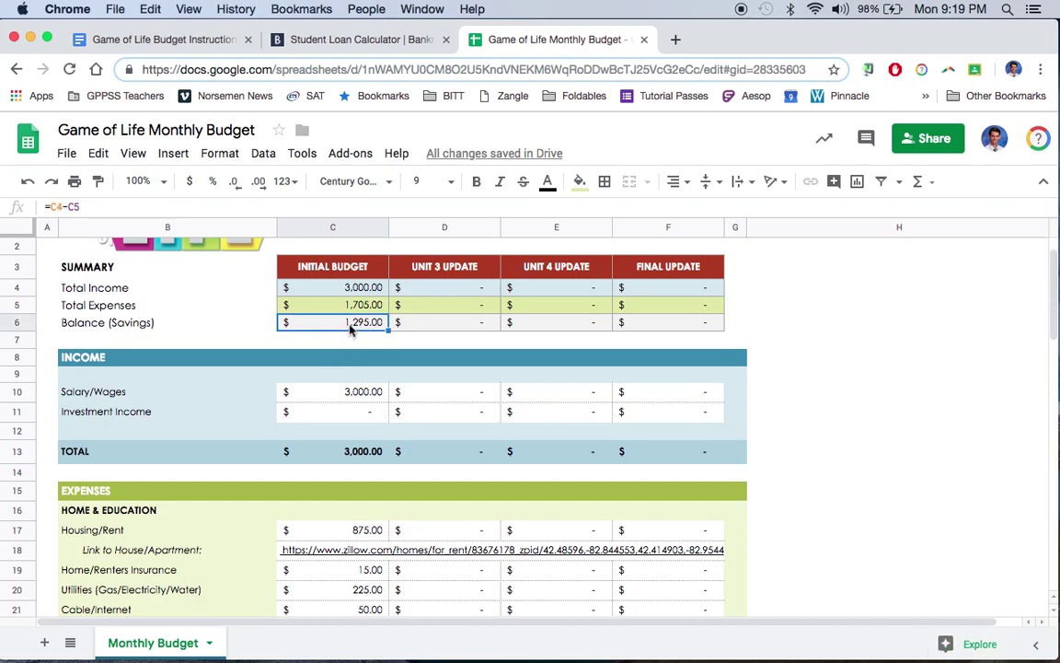
Review the Initial Budget expense rows from Home & Education through Health, down to the overall expenses TOTAL.
scroll(350, 423, "down", 8)
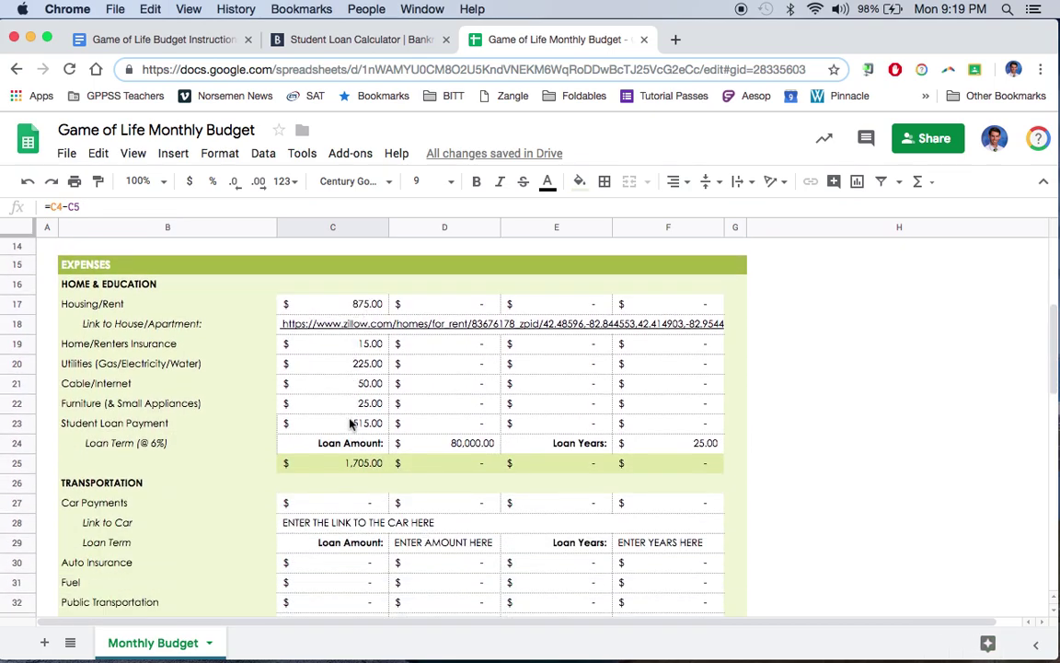
left_click(342, 348)
left_click(344, 385)
left_click(345, 405)
left_click(343, 446)
left_click(349, 506)
left_click(348, 547)
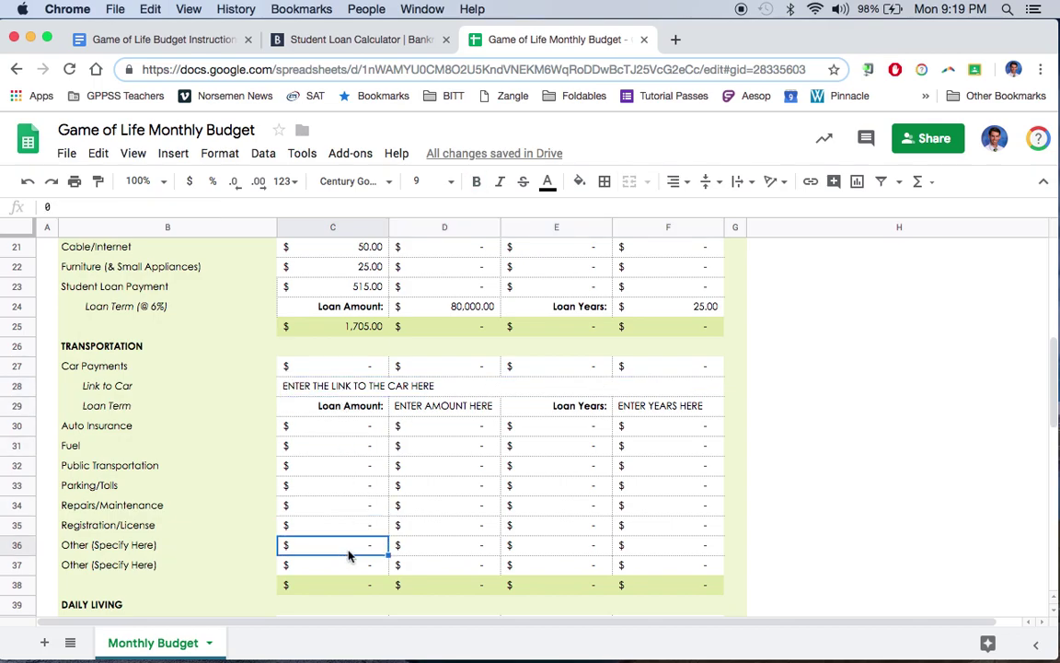
scroll(348, 556, "down", 2)
scroll(348, 555, "down", 6)
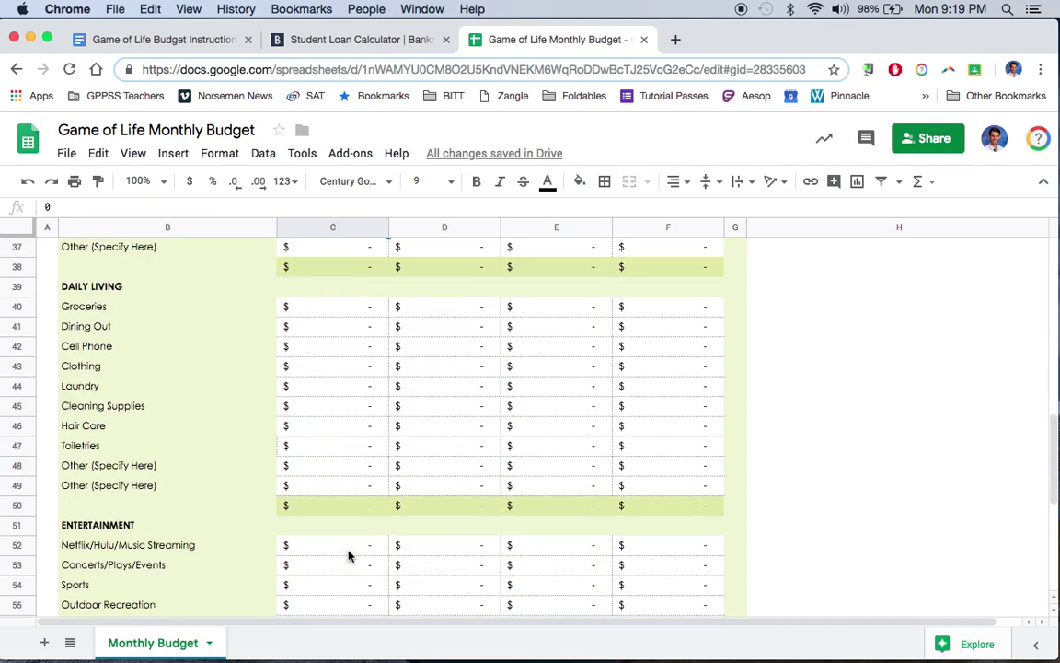
left_click(351, 444)
scroll(352, 451, "down", 2)
left_click(352, 505)
scroll(352, 505, "down", 3)
scroll(351, 521, "down", 2)
left_click(353, 514)
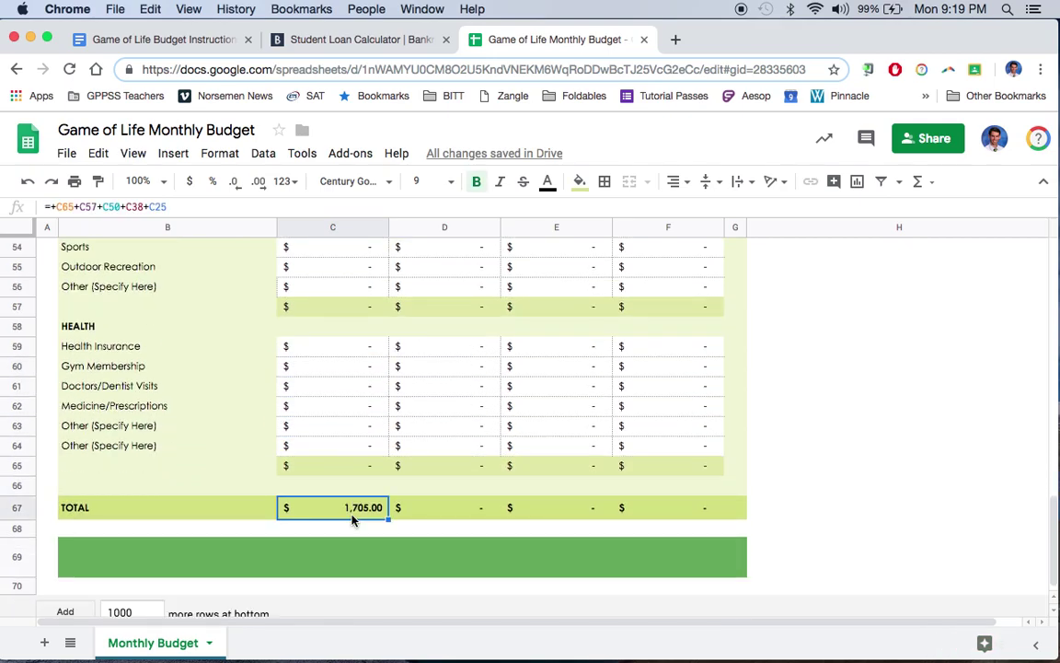
Go back to the summary and inspect the Initial Budget Balance (Savings) cell.
scroll(352, 521, "up", 10)
scroll(352, 521, "up", 7)
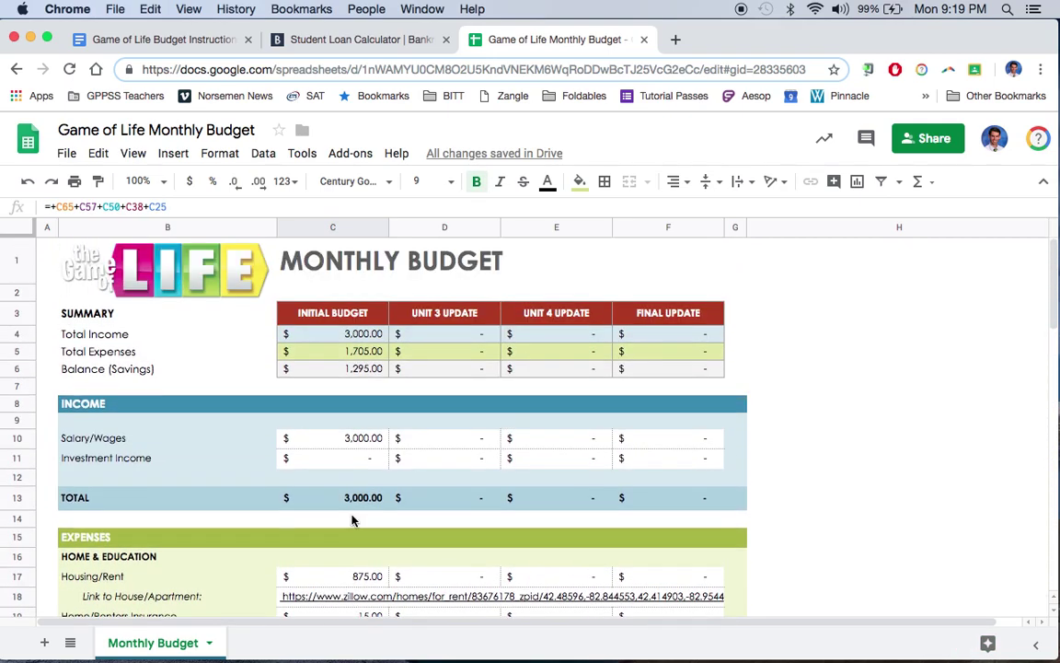
left_click(353, 373)
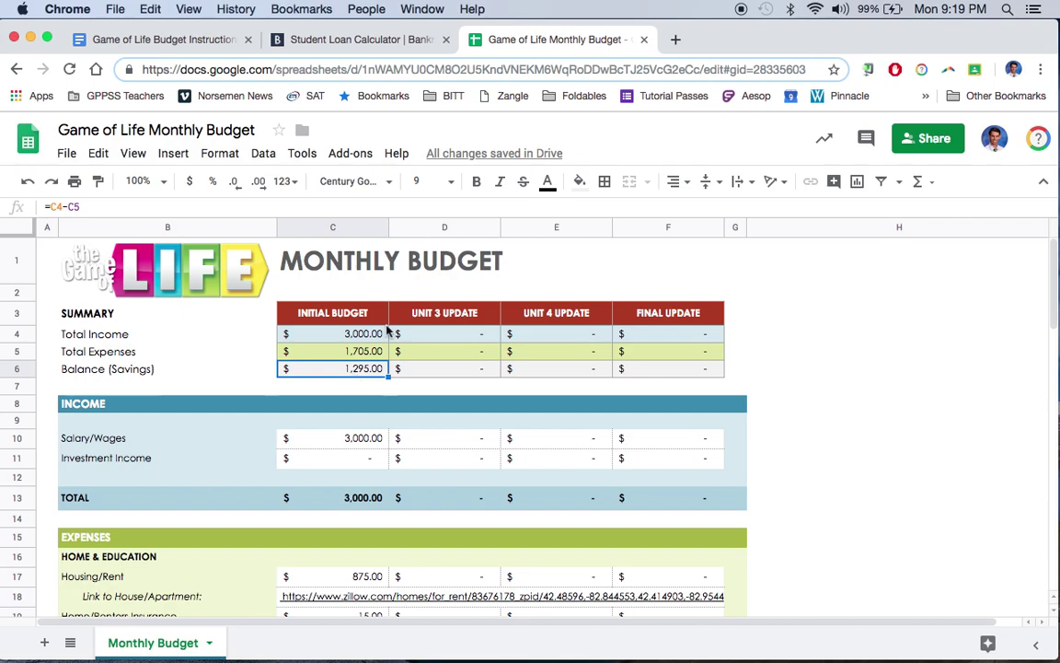
Reopen the budget instructions and review the remaining expense sections and the note about leftover income for savings.
left_click(189, 39)
scroll(428, 412, "down", 10)
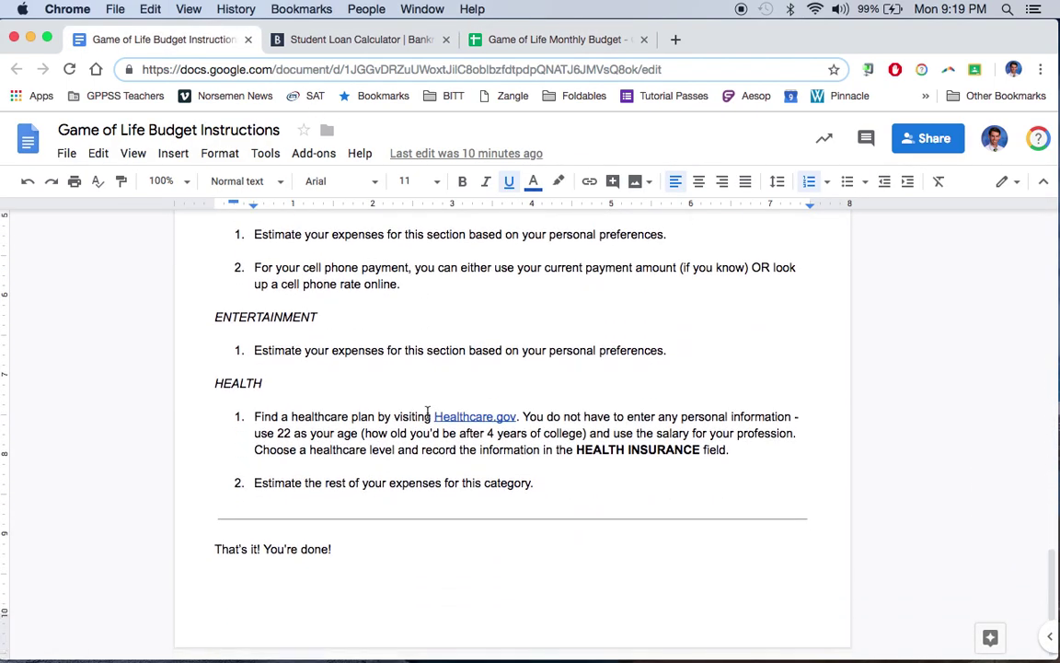
scroll(427, 412, "up", 15)
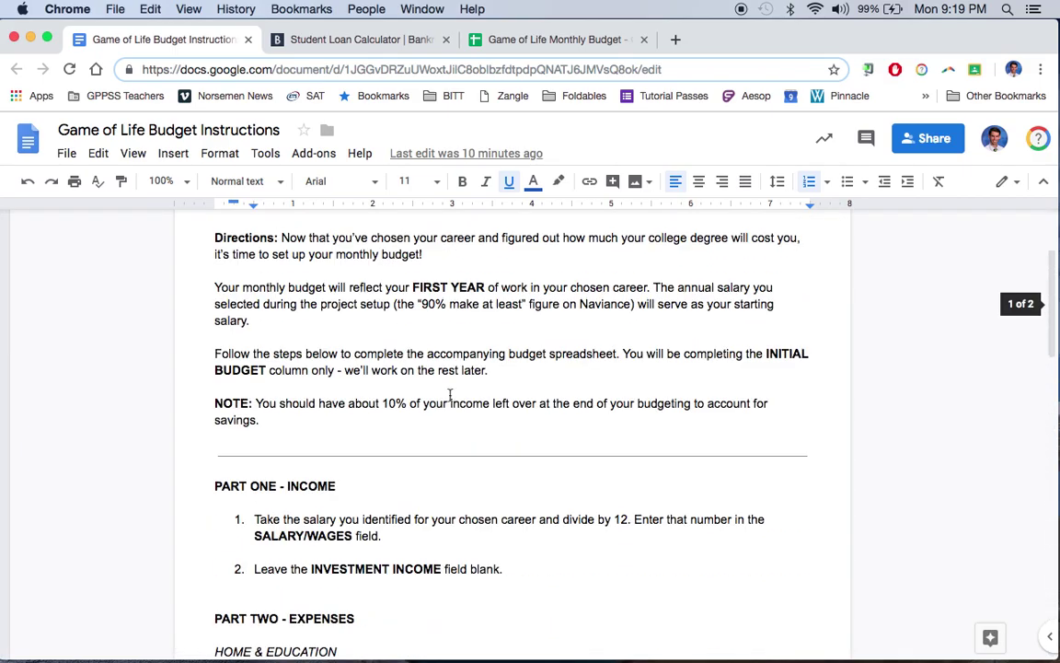